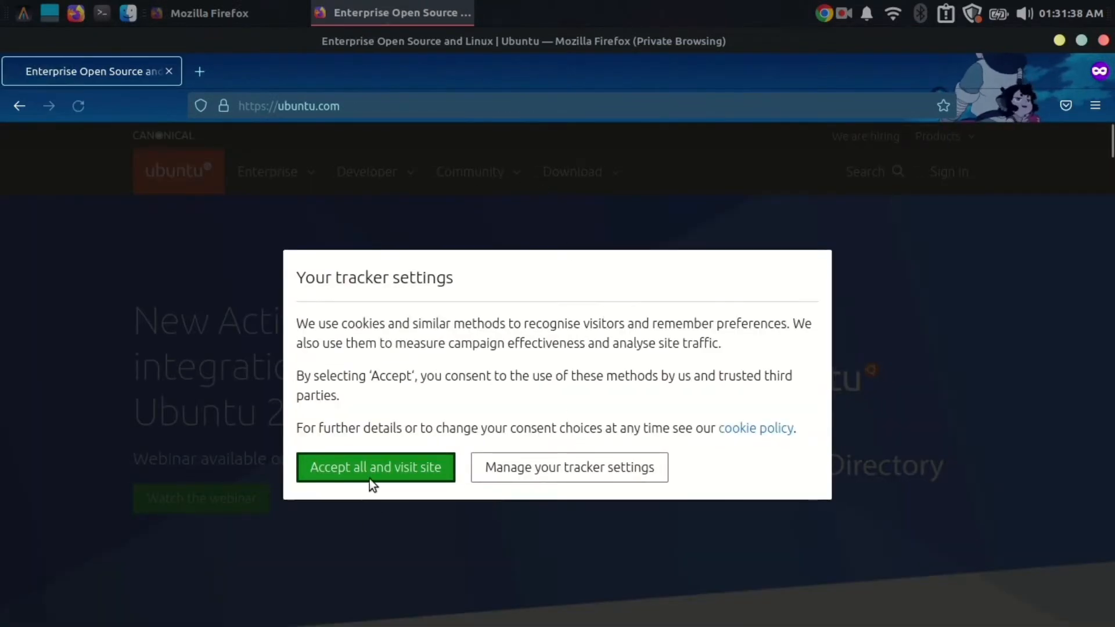
- Accept the cookies on ubuntu.com and go to the Ubuntu Server download page
{"action": "left_click", "coordinate": [369, 475]}
{"action": "left_click", "coordinate": [619, 177]}
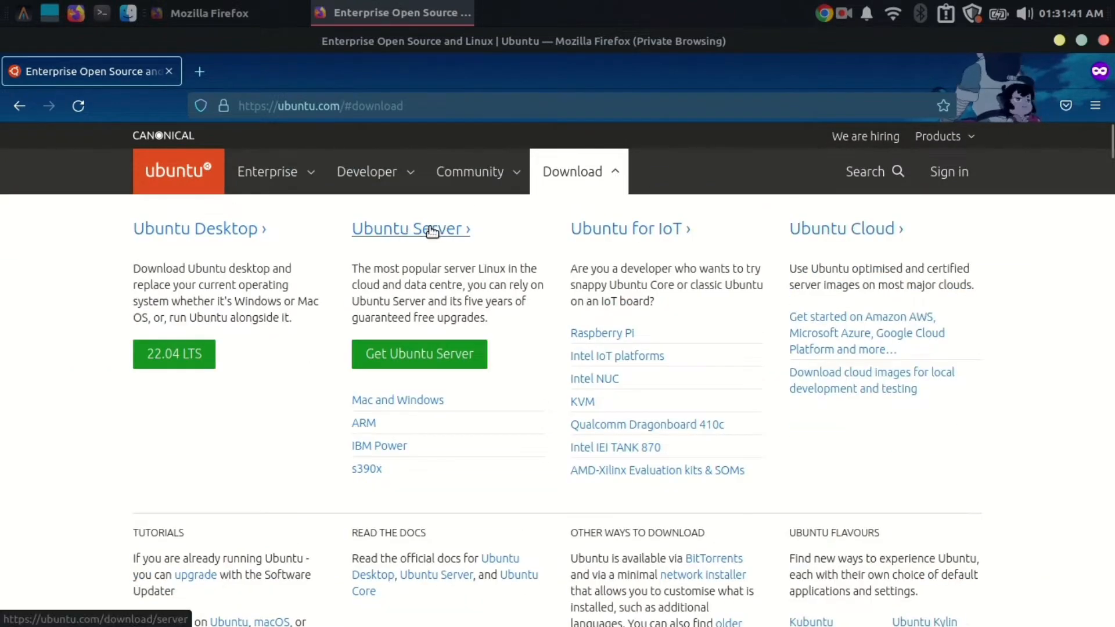
{"action": "left_click", "coordinate": [421, 353]}
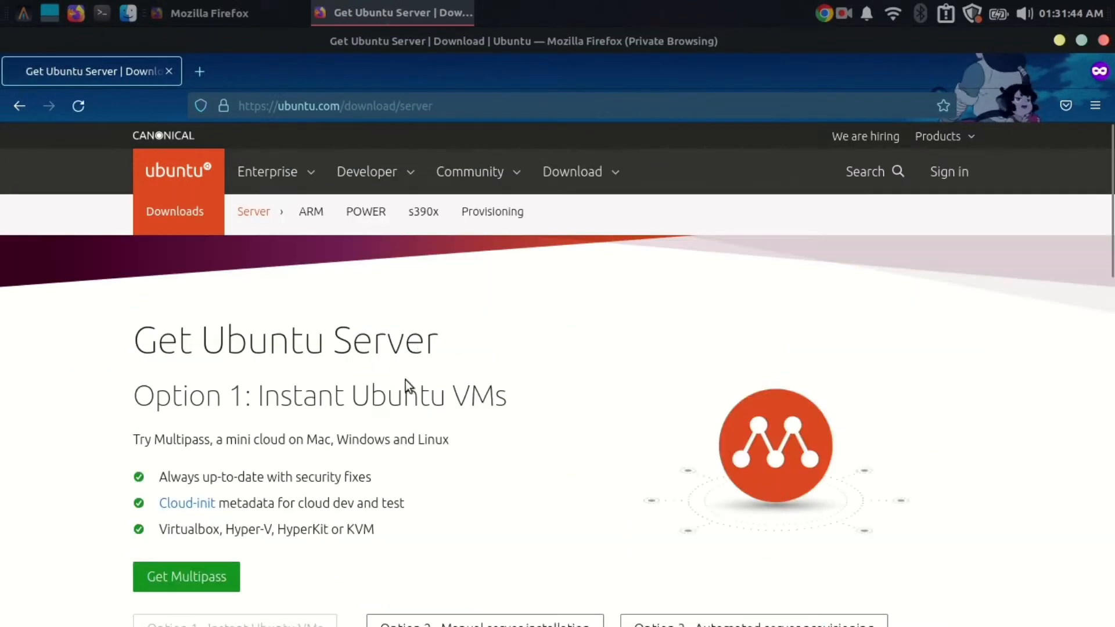
{"action": "scroll", "coordinate": [417, 395], "scroll_direction": "down", "scroll_amount": 3}
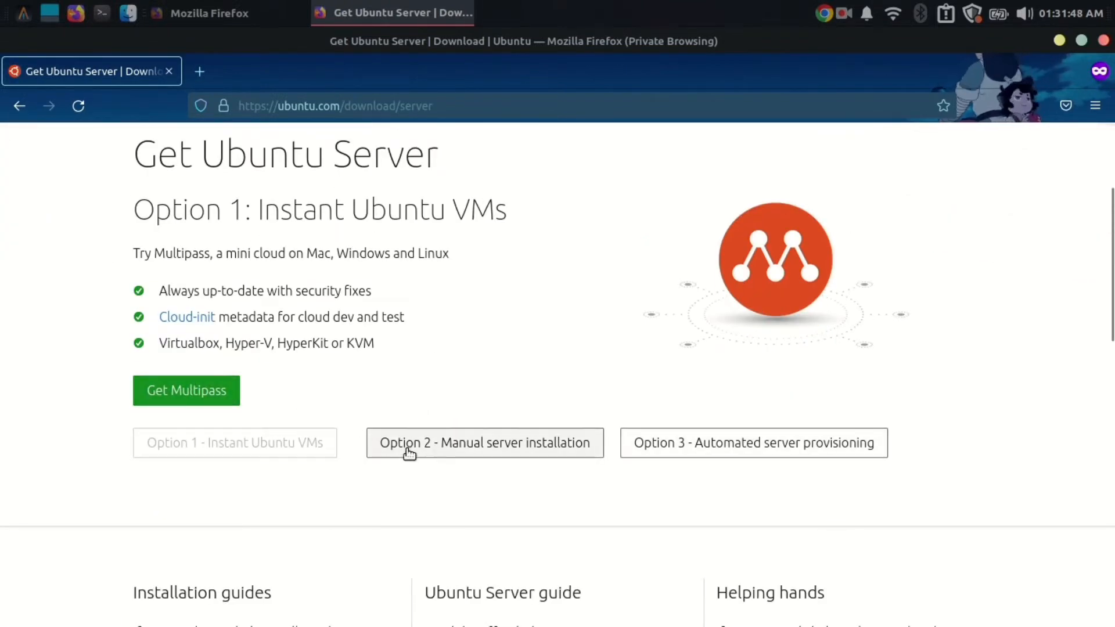
- Choose manual server installation and start downloading Ubuntu Server 22.04 LTS
{"action": "left_click", "coordinate": [410, 452]}
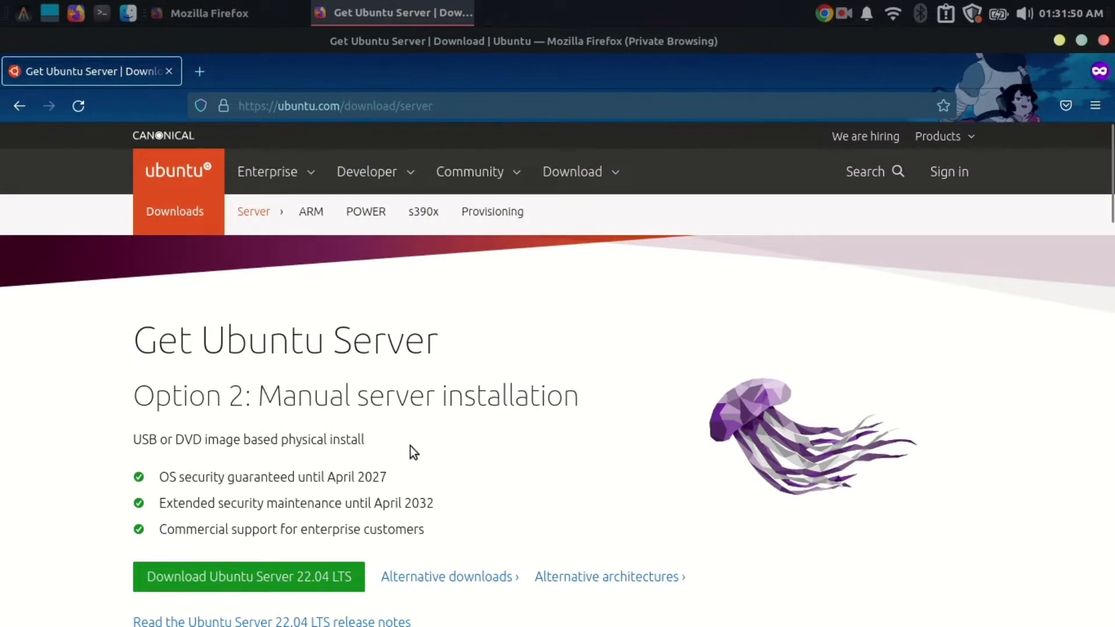
{"action": "scroll", "coordinate": [424, 453], "scroll_direction": "down", "scroll_amount": 5}
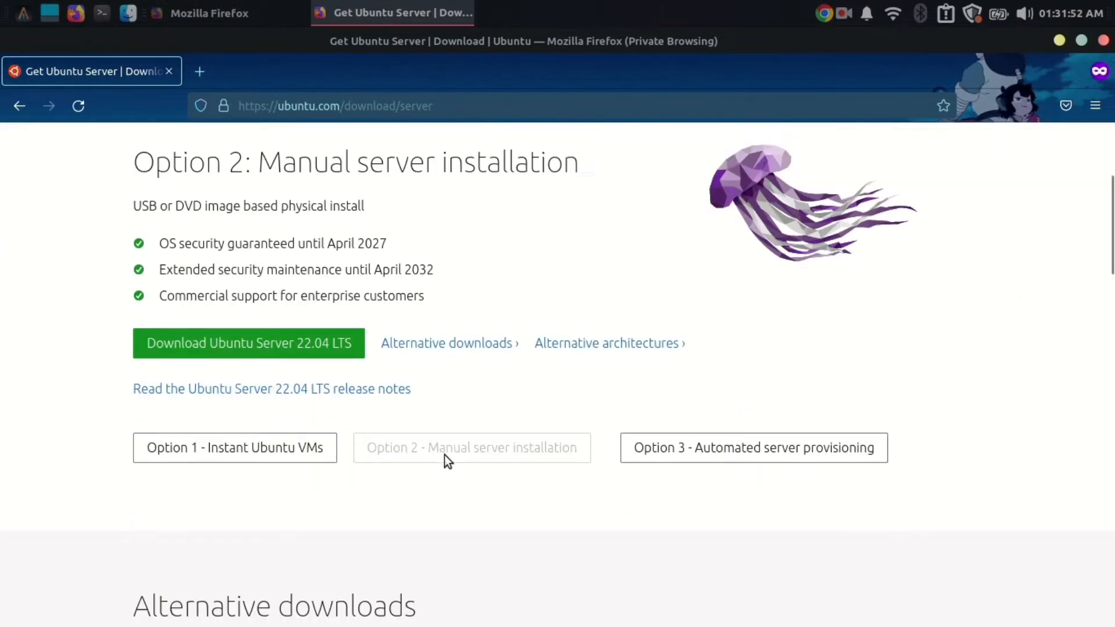
{"action": "left_click", "coordinate": [284, 302]}
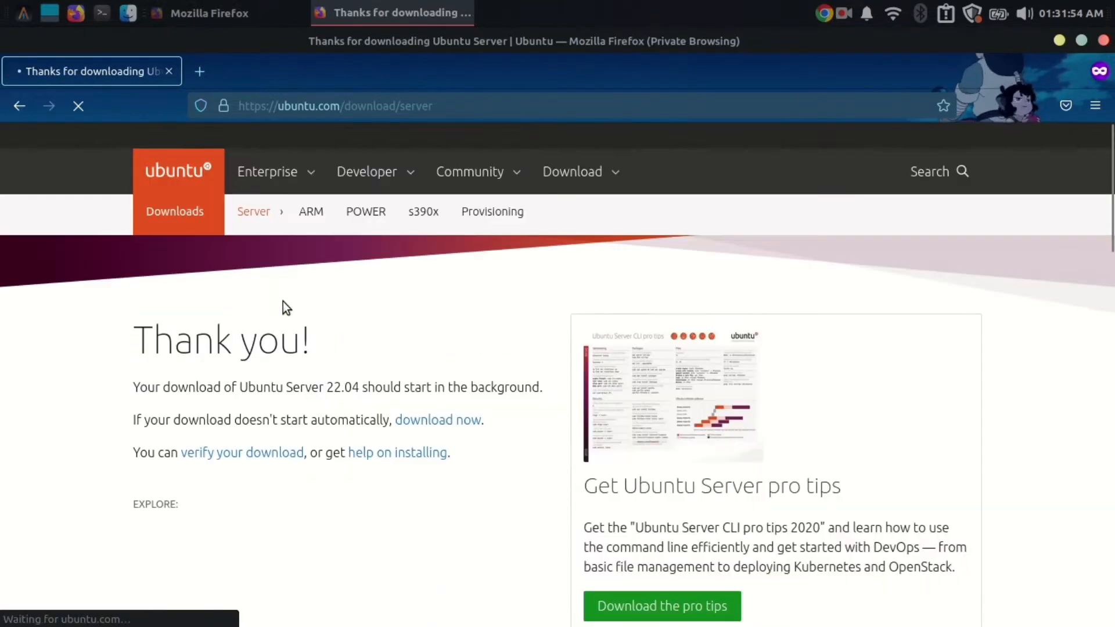
{"action": "scroll", "coordinate": [430, 406], "scroll_direction": "down", "scroll_amount": 2}
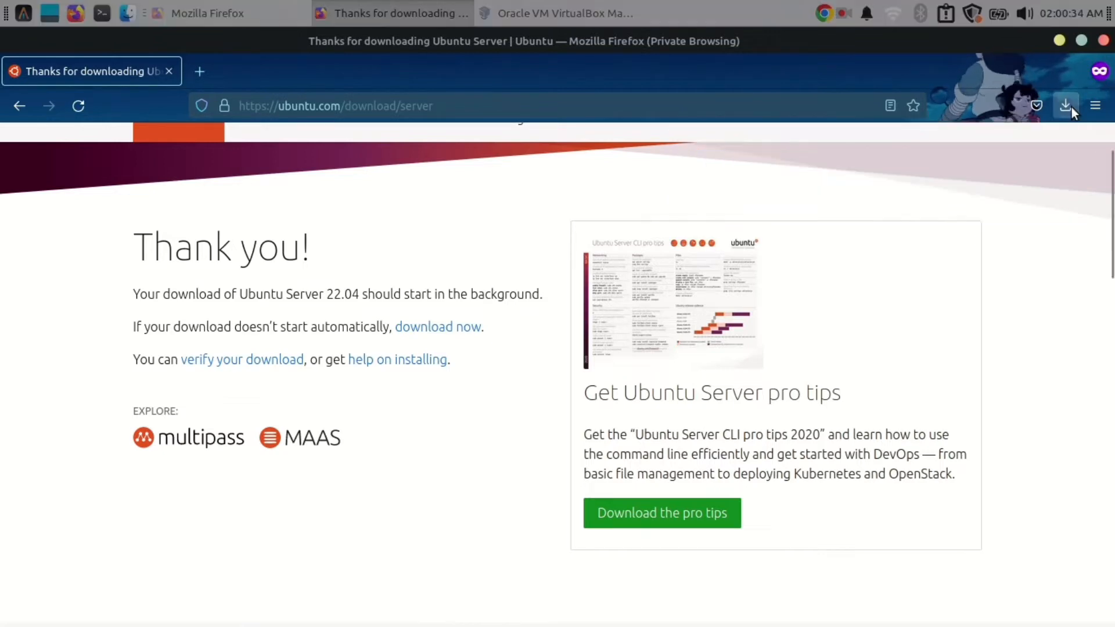
- Check the finished download, then start a new VirtualBox machine named UbuntuServer
{"action": "left_click", "coordinate": [1067, 107]}
{"action": "left_click", "coordinate": [548, 2]}
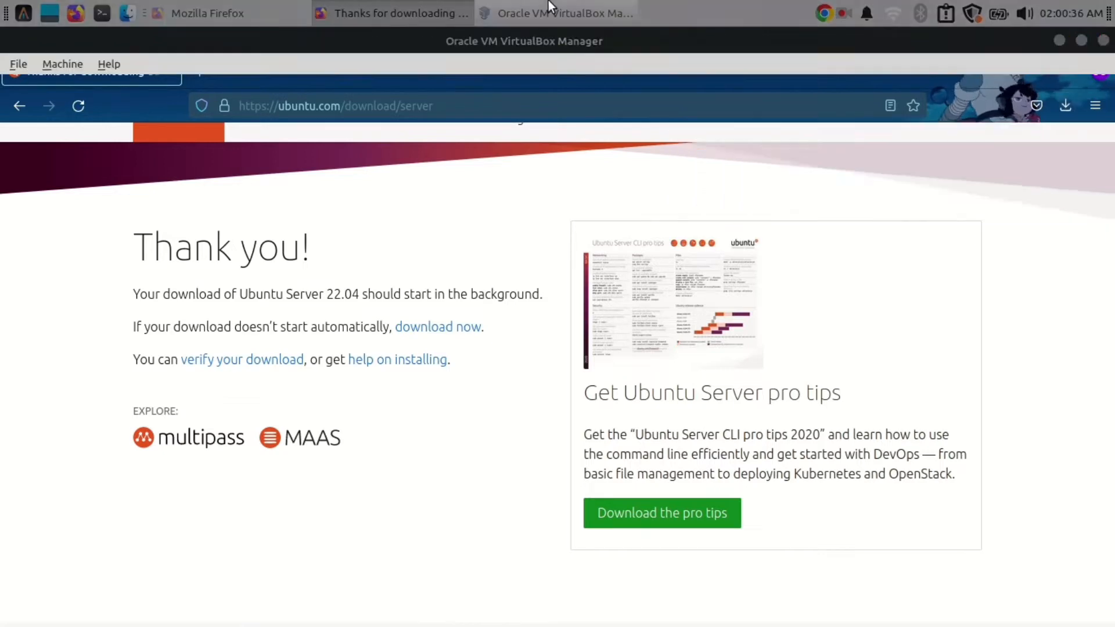
{"action": "left_click", "coordinate": [384, 119]}
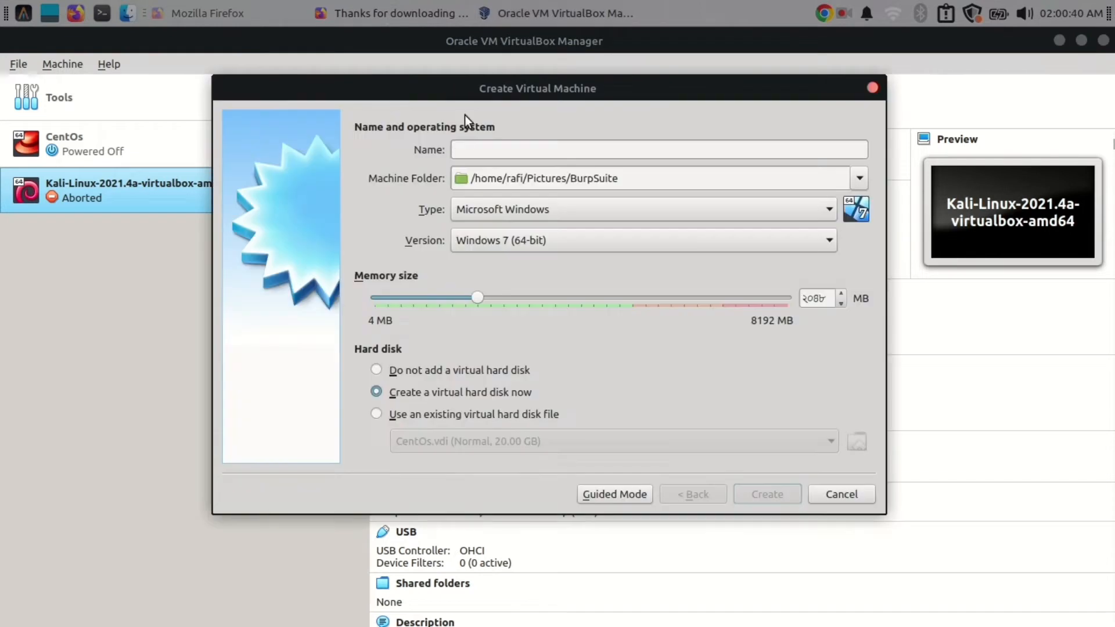
{"action": "type", "text": "UbuntuServer"}
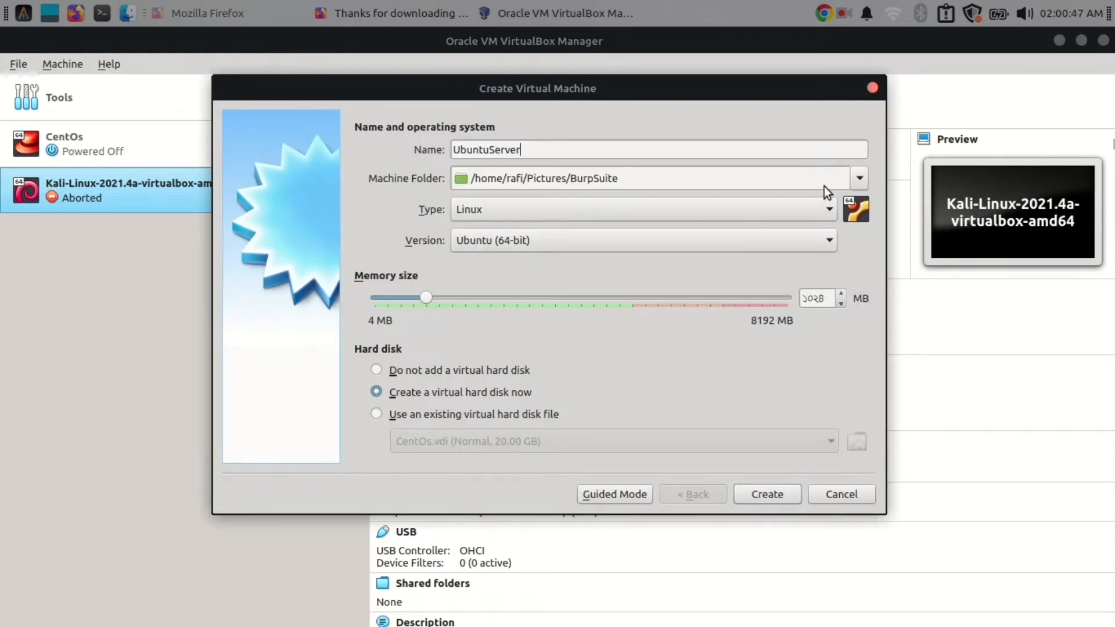
- Set the machine folder to the UbuntuServer folder in the home directory
{"action": "left_click", "coordinate": [858, 178]}
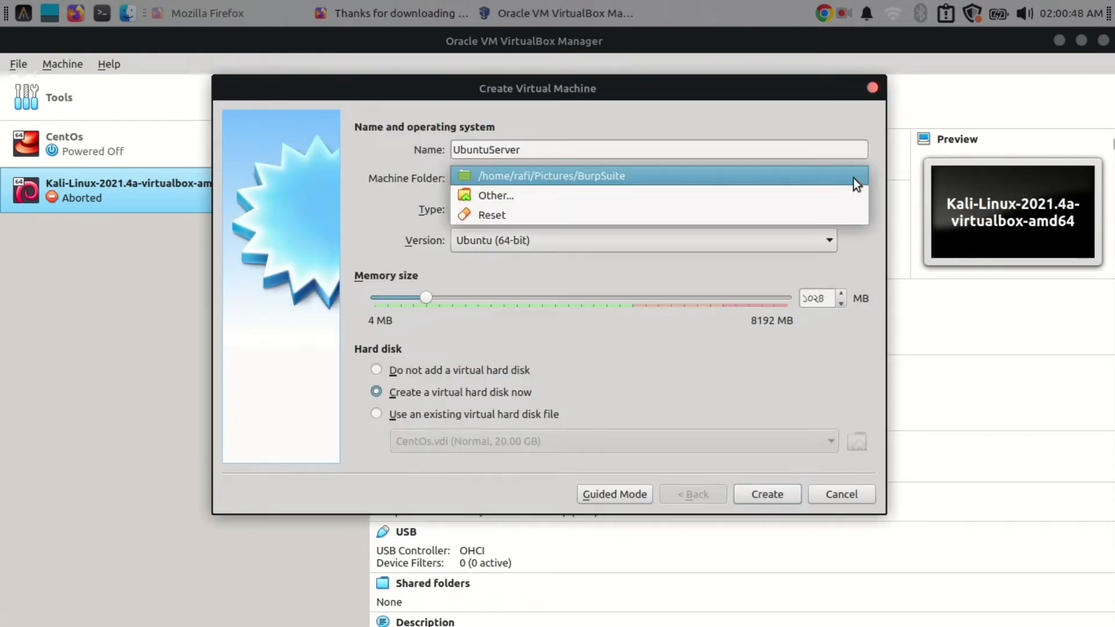
{"action": "left_click", "coordinate": [525, 197]}
{"action": "left_click", "coordinate": [329, 177]}
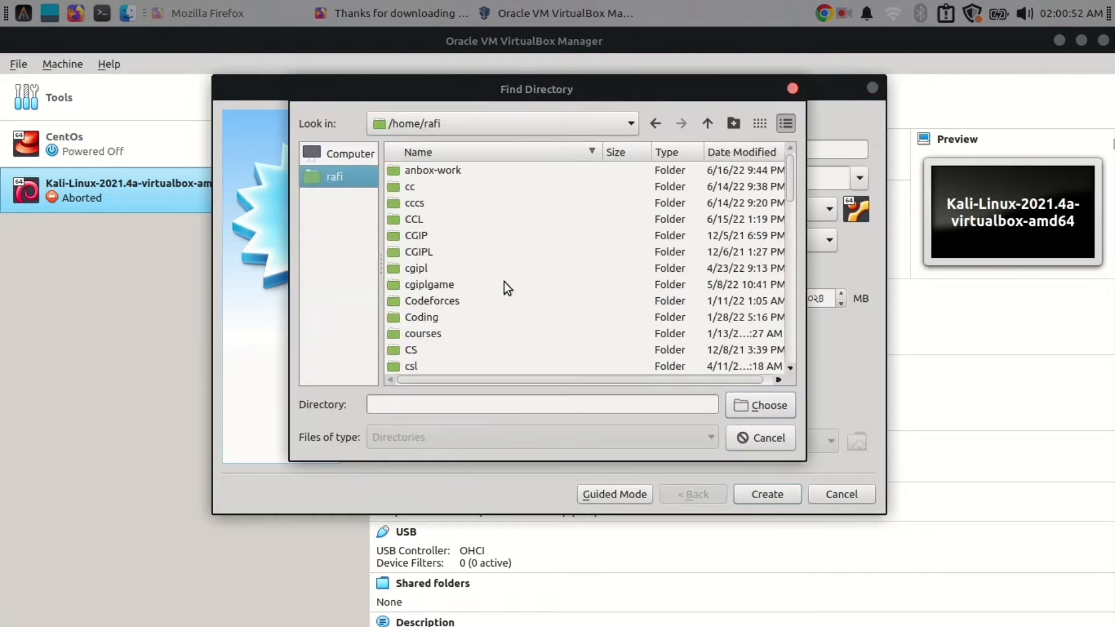
{"action": "scroll", "coordinate": [504, 281], "scroll_direction": "down", "scroll_amount": 10}
{"action": "left_click", "coordinate": [438, 251]}
{"action": "left_click", "coordinate": [776, 405]}
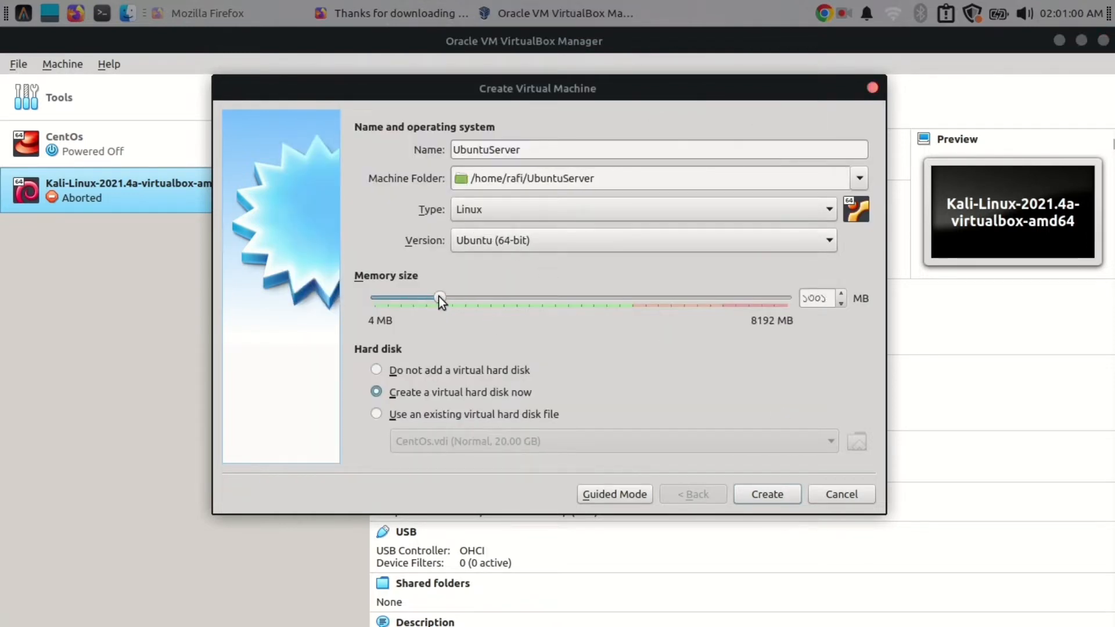
- Adjust the memory, create the machine with its VDI disk, and open its settings
{"action": "left_click_drag", "start_coordinate": [438, 296], "coordinate": [473, 297]}
{"action": "left_click", "coordinate": [783, 489]}
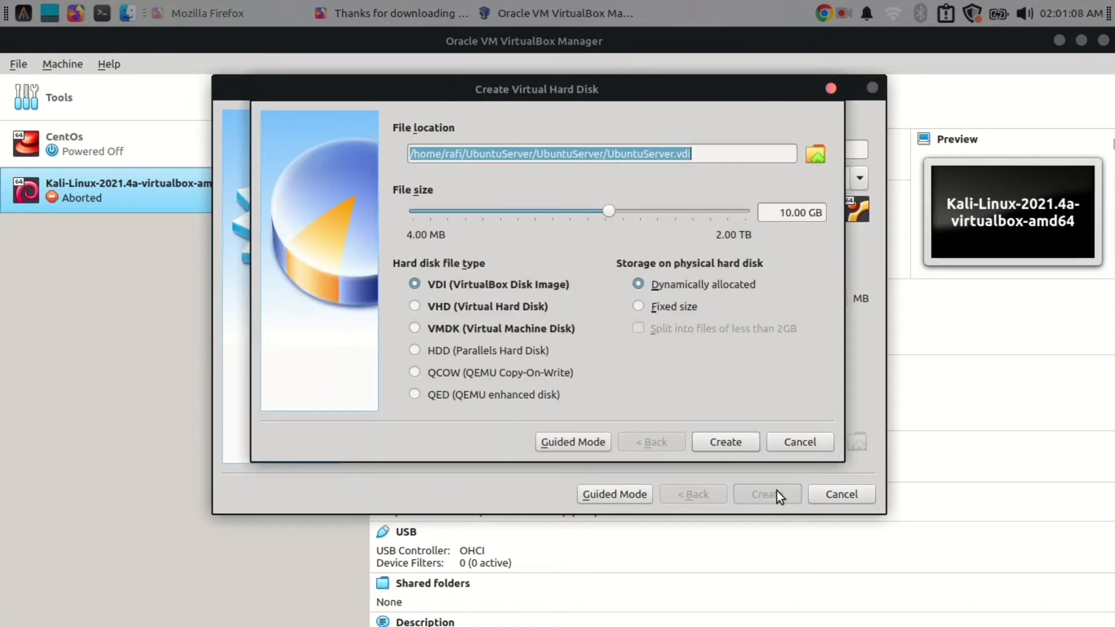
{"action": "left_click", "coordinate": [814, 155]}
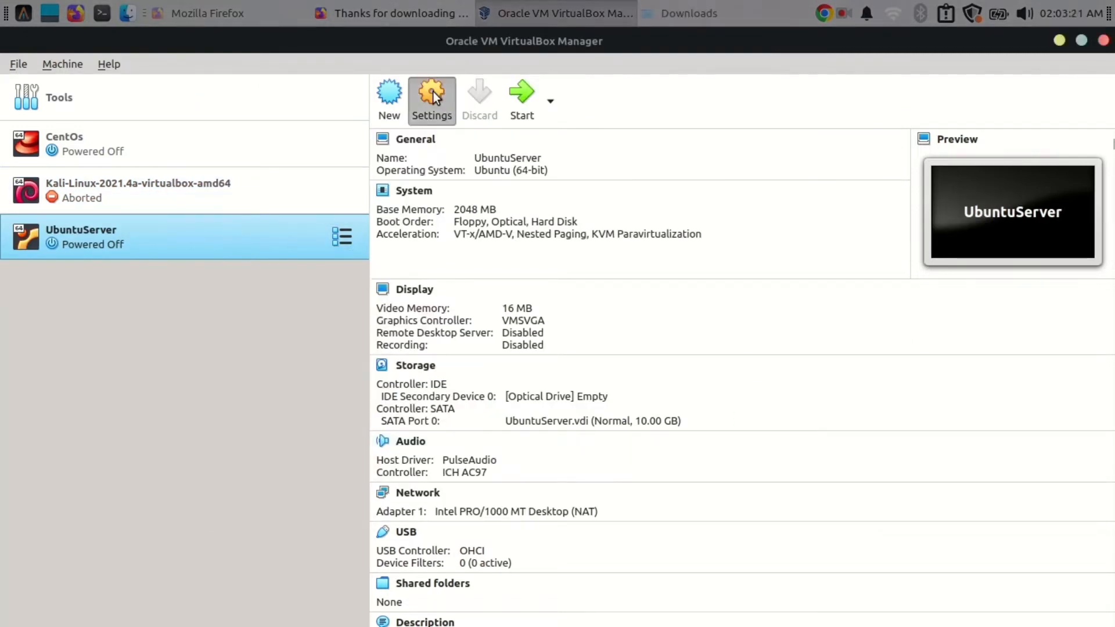
{"action": "left_click", "coordinate": [433, 92]}
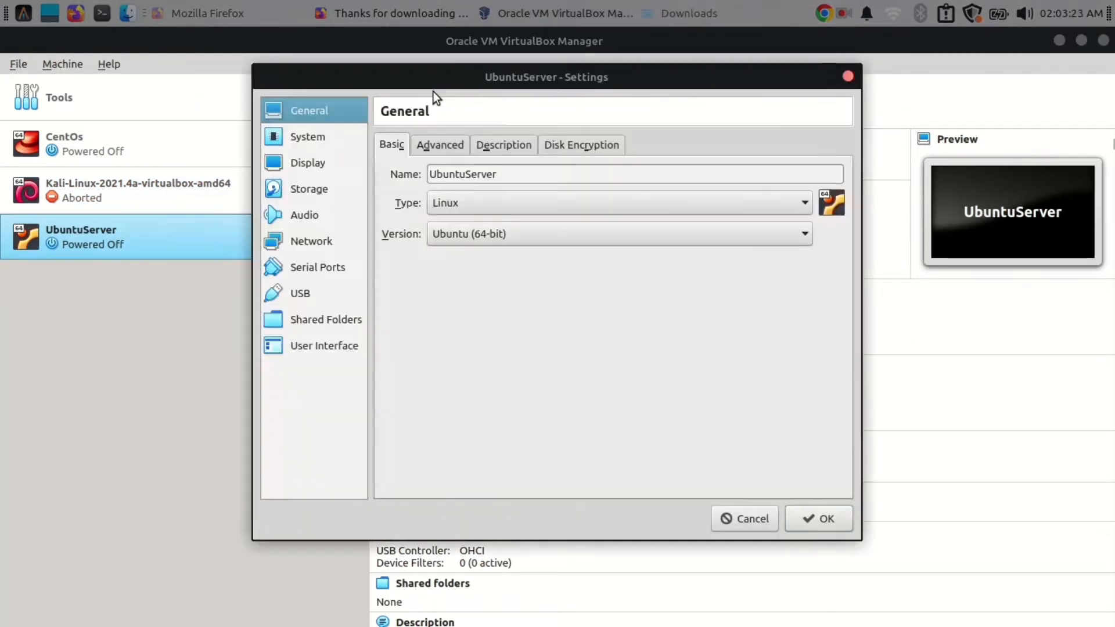
- Load ubuntu-22.04-live-server-amd64.iso into the empty IDE optical drive under Storage and save
{"action": "left_click", "coordinate": [444, 138]}
{"action": "left_click", "coordinate": [549, 149]}
{"action": "left_click", "coordinate": [347, 136]}
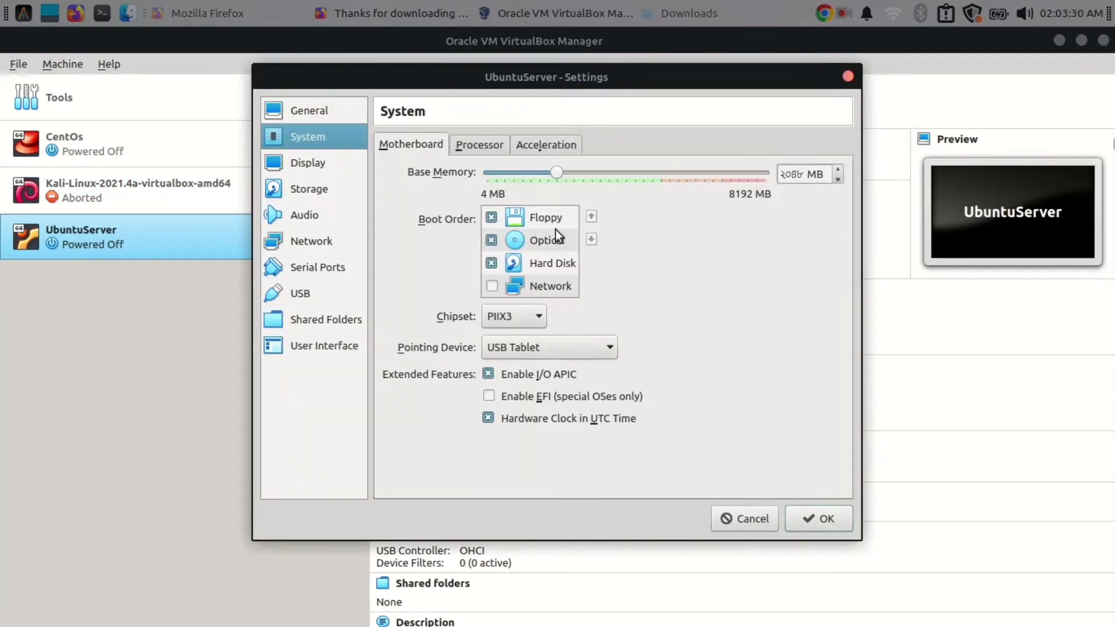
{"action": "left_click", "coordinate": [310, 165]}
{"action": "left_click", "coordinate": [315, 189]}
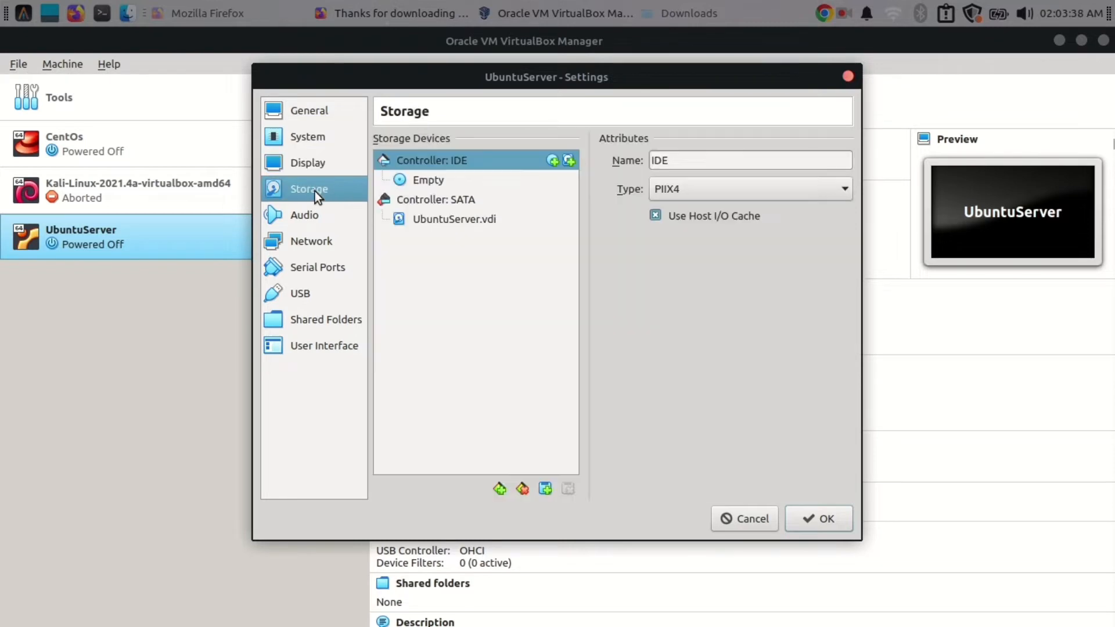
{"action": "left_click", "coordinate": [414, 180]}
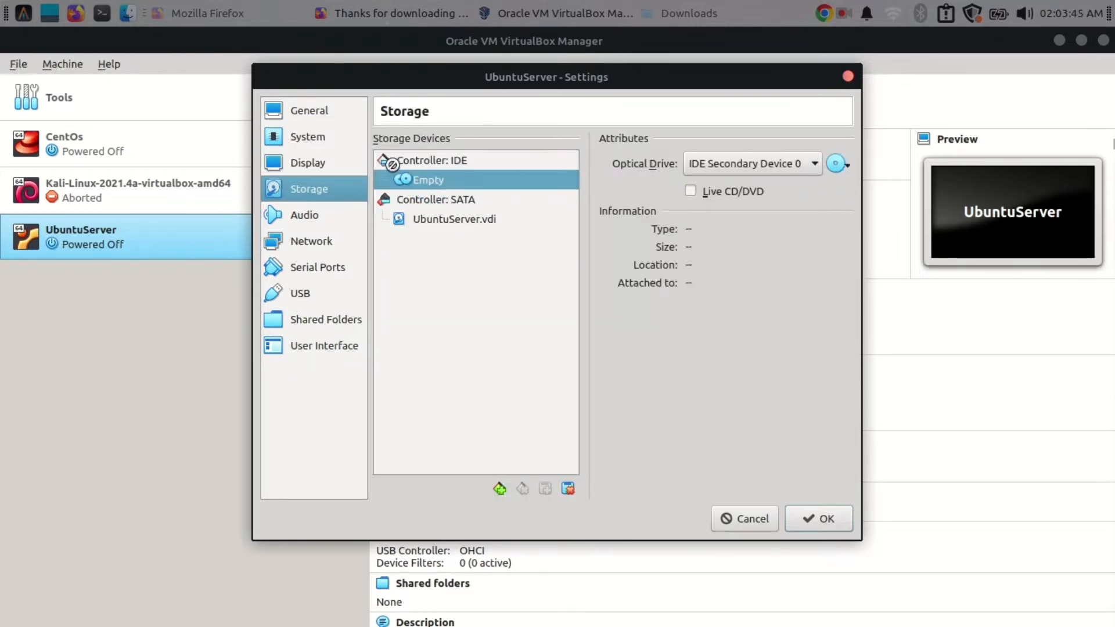
{"action": "left_click", "coordinate": [836, 164]}
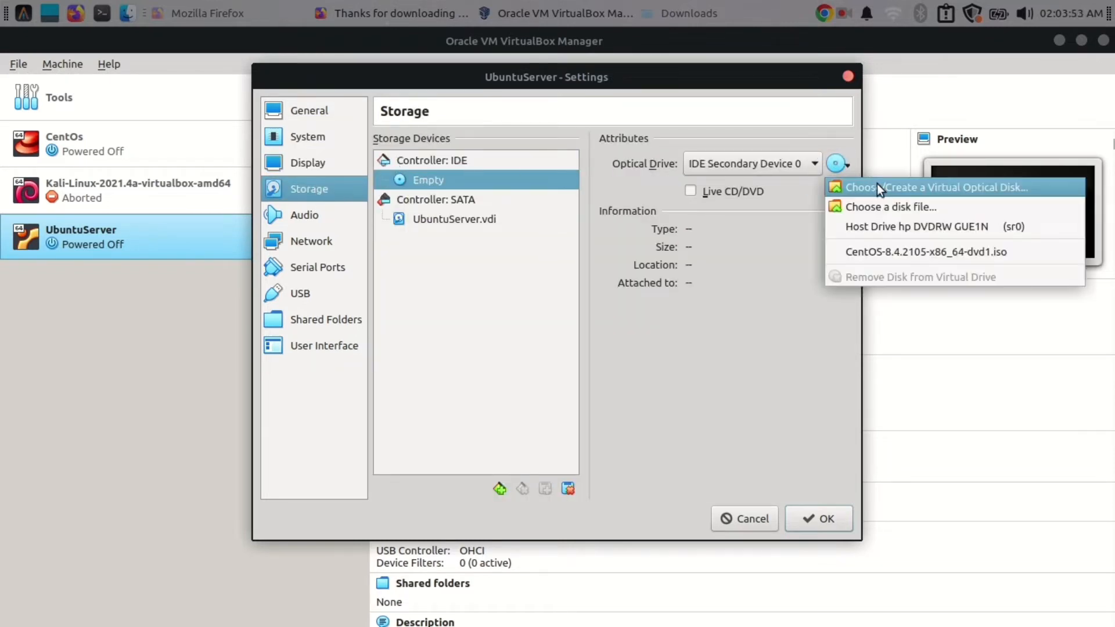
{"action": "left_click", "coordinate": [898, 205]}
{"action": "scroll", "coordinate": [567, 289], "scroll_direction": "down", "scroll_amount": 10}
{"action": "left_click", "coordinate": [547, 372]}
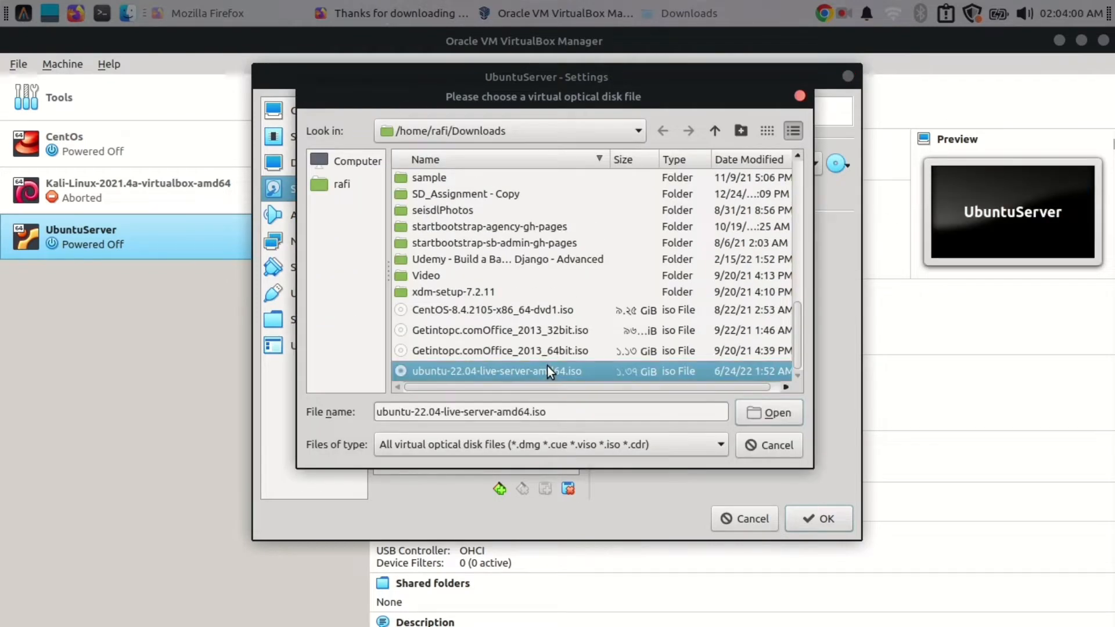
{"action": "left_click", "coordinate": [769, 414]}
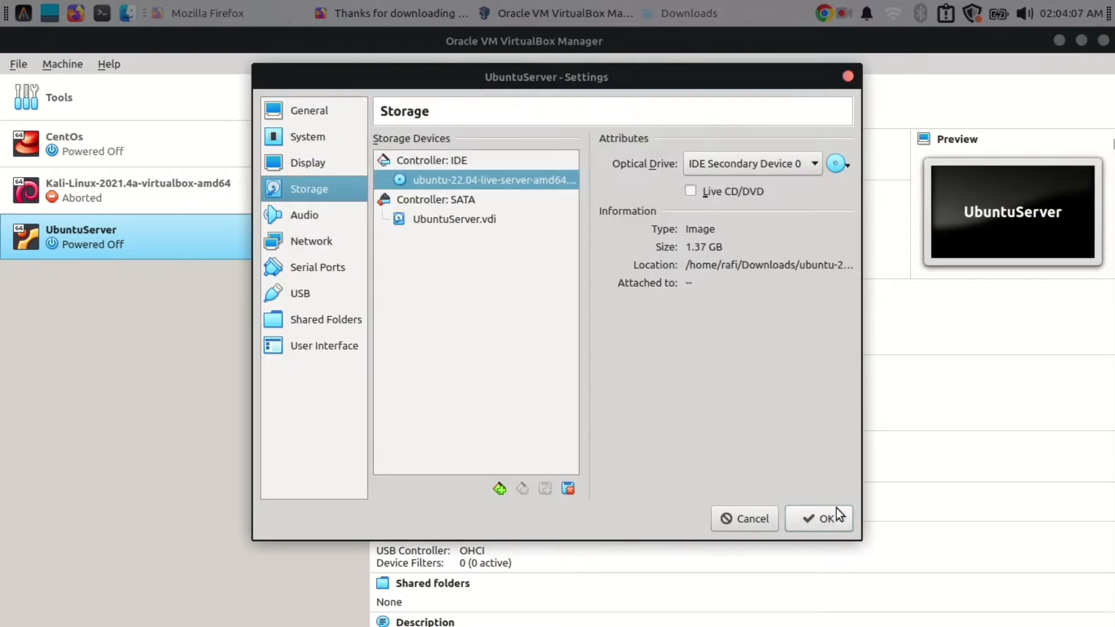
{"action": "left_click", "coordinate": [824, 520]}
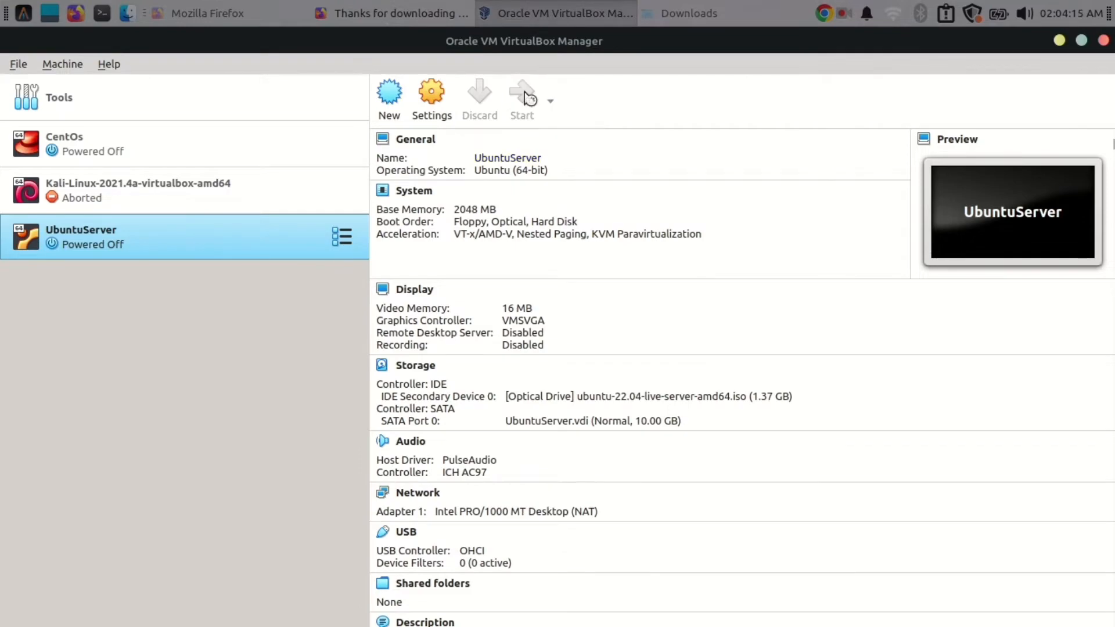
- Start UbuntuServer and boot the 'Try or Install Ubuntu Server' GRUB entry
{"action": "left_click", "coordinate": [526, 97]}
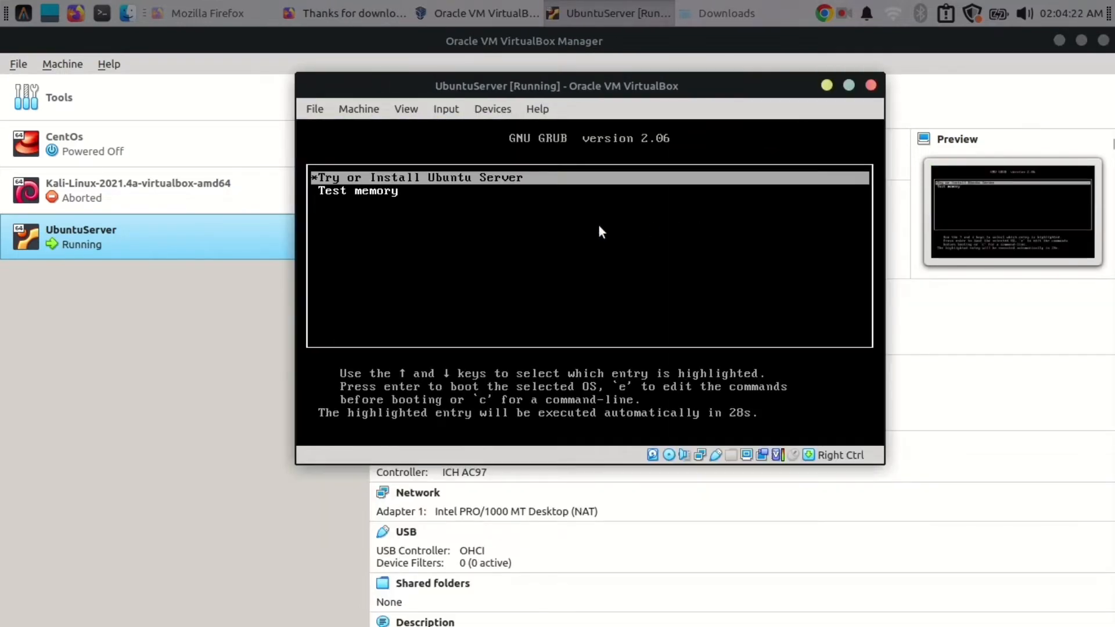
{"action": "key", "text": "Return"}
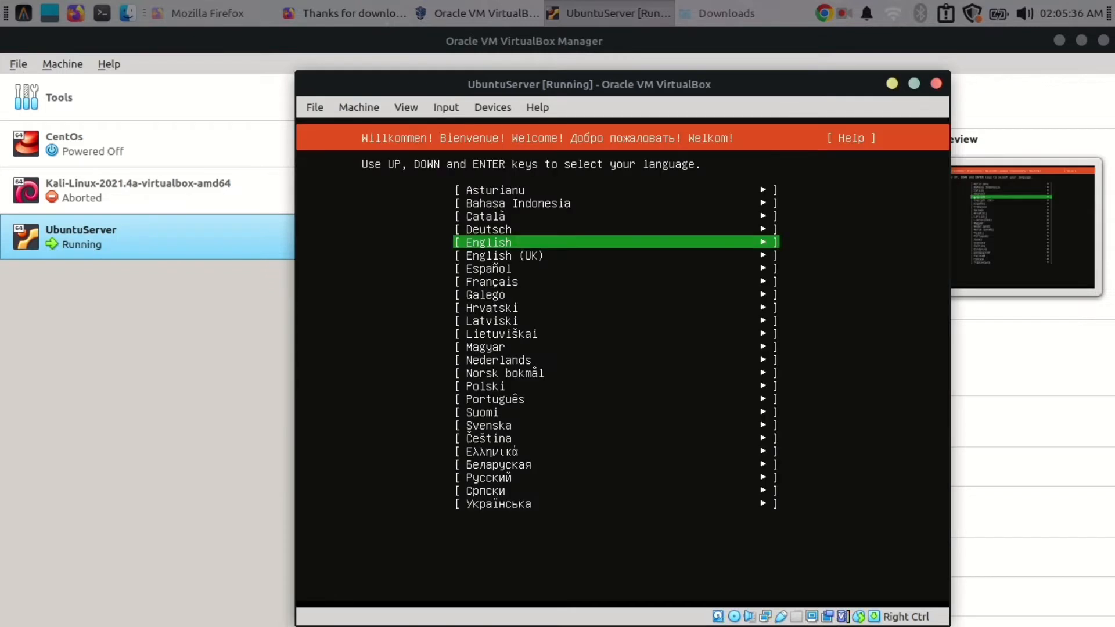
- Choose English as the installer language and continue without updating the installer
{"action": "key", "text": "Return"}
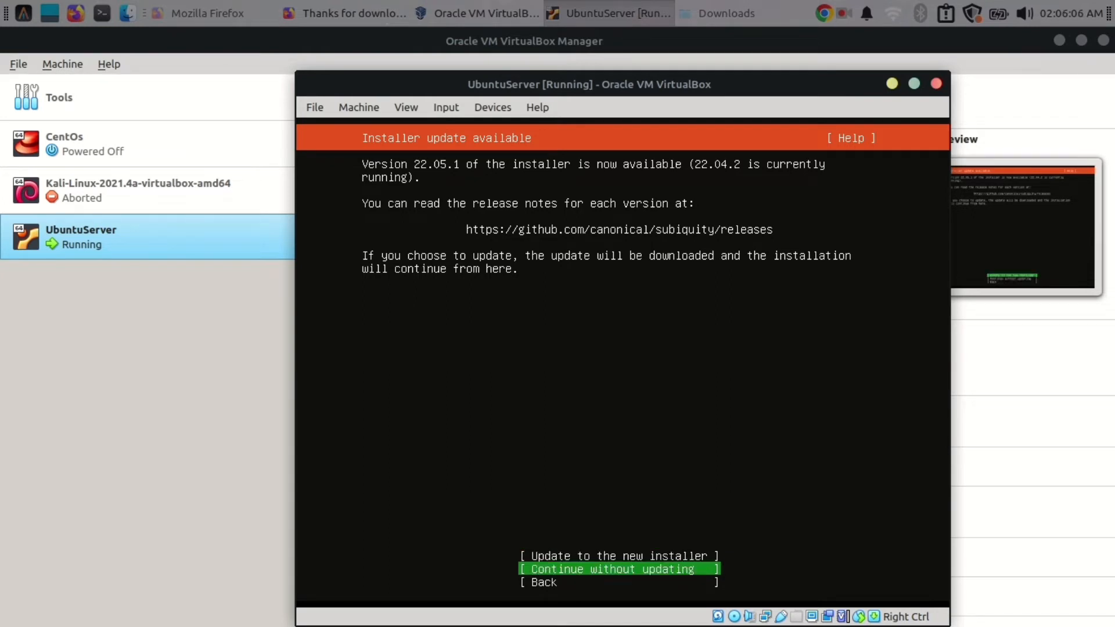
{"action": "key", "text": "Return"}
{"action": "key", "text": "Return"}
{"action": "key", "text": "Return"}
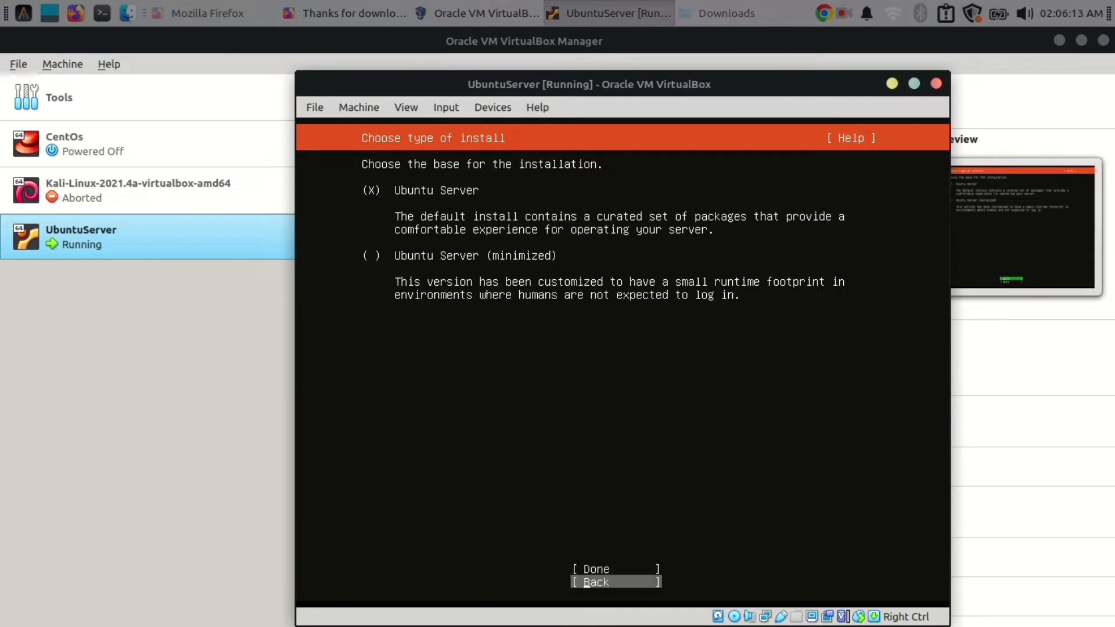
- Accept the default DHCP network, proxy, mirror and guided whole-disk LVM storage layout
{"action": "key", "text": "Up"}
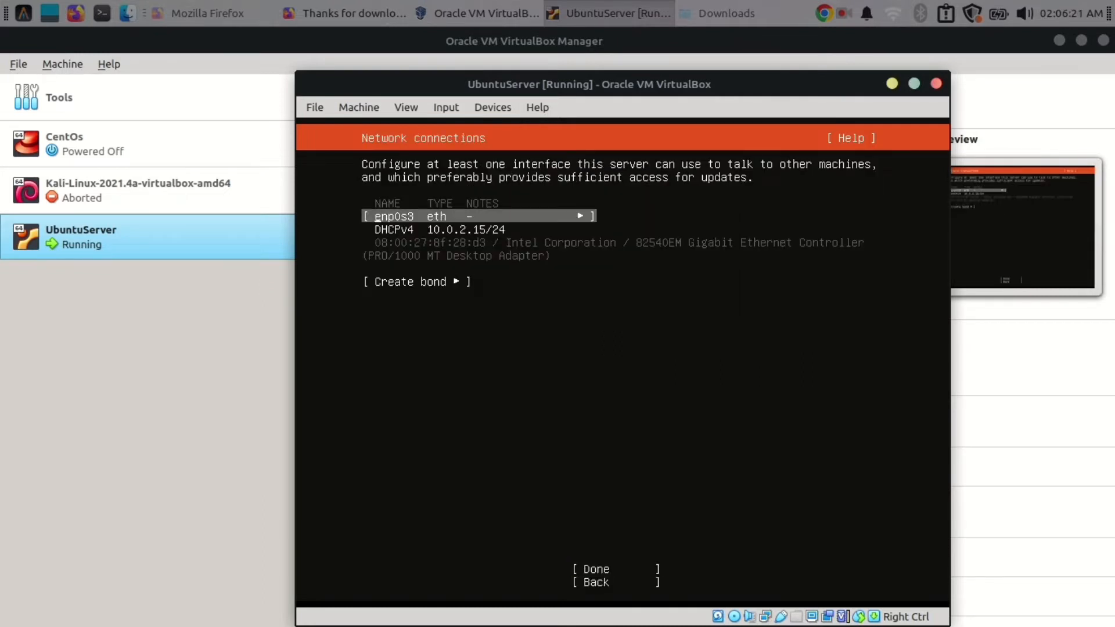
{"action": "key", "text": "Down"}
{"action": "key", "text": "Down"}
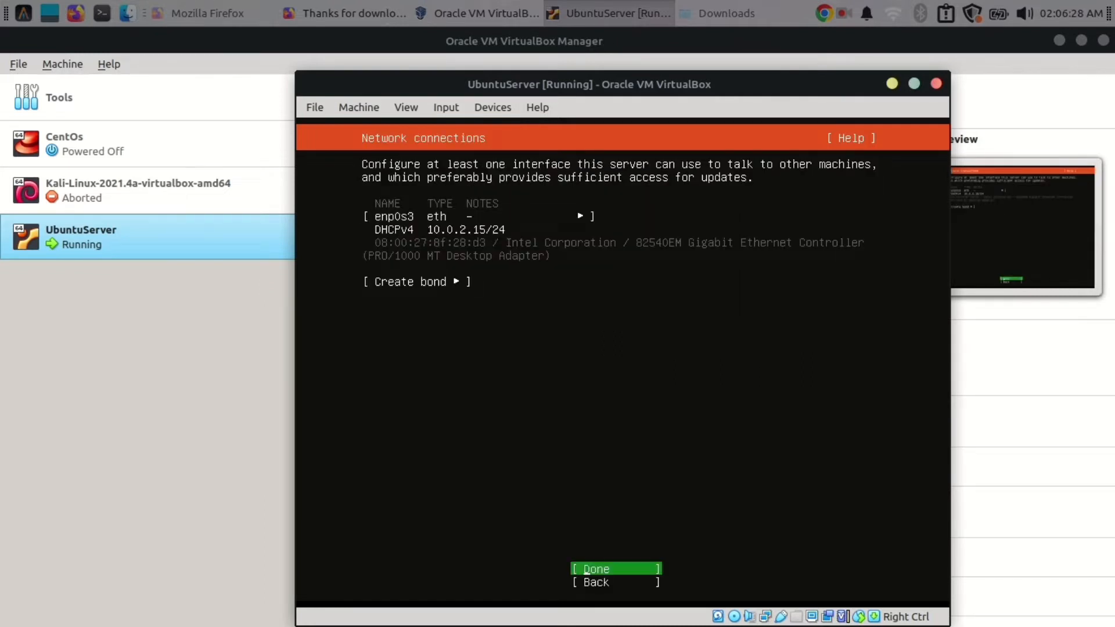
{"action": "key", "text": "Return"}
{"action": "key", "text": "Return"}
{"action": "key", "text": "Return"}
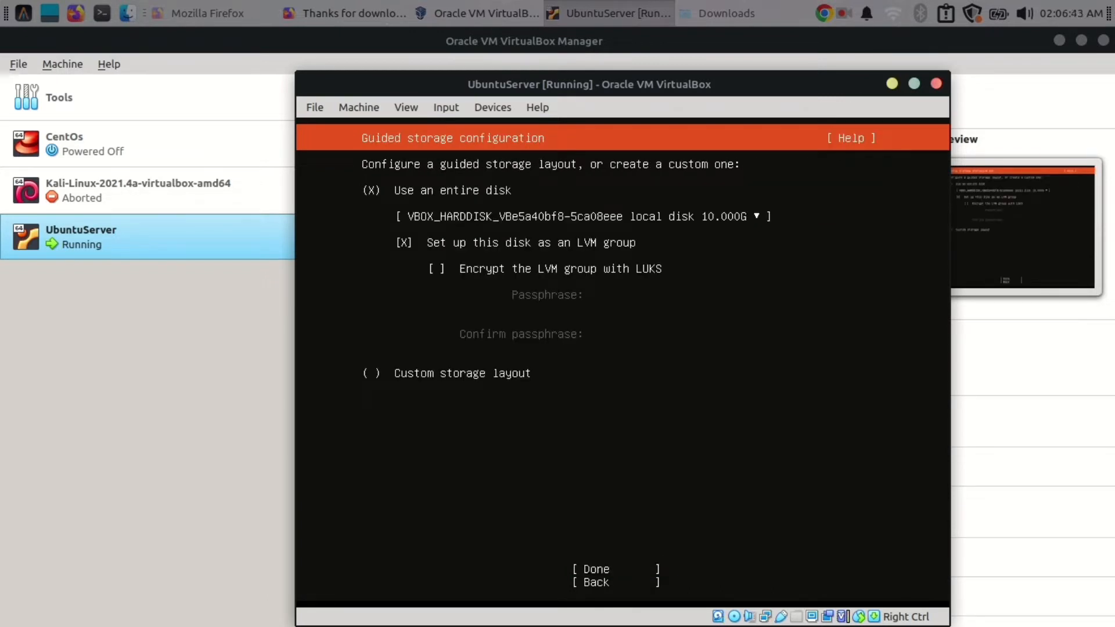
{"action": "key", "text": "Tab"}
{"action": "key", "text": "Return"}
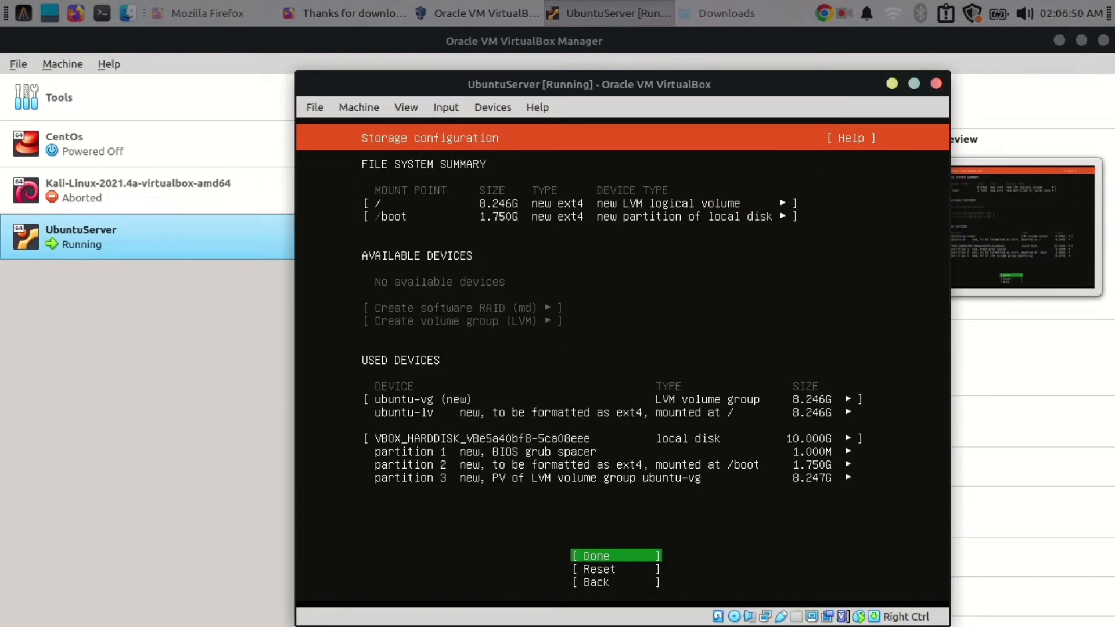
{"action": "key", "text": "Return"}
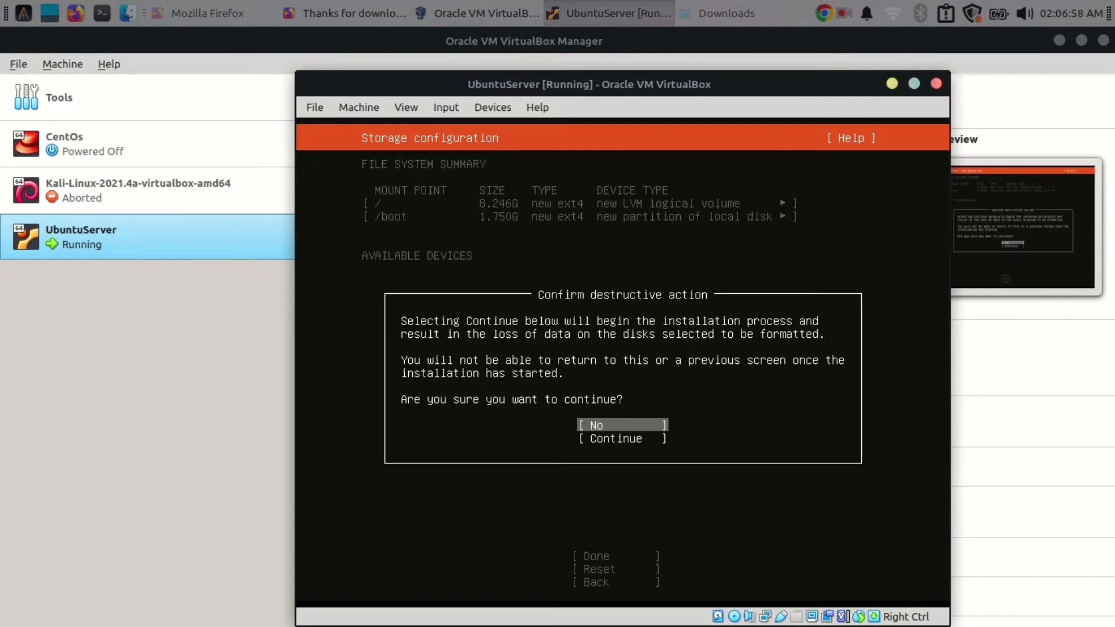
{"action": "key", "text": "Down"}
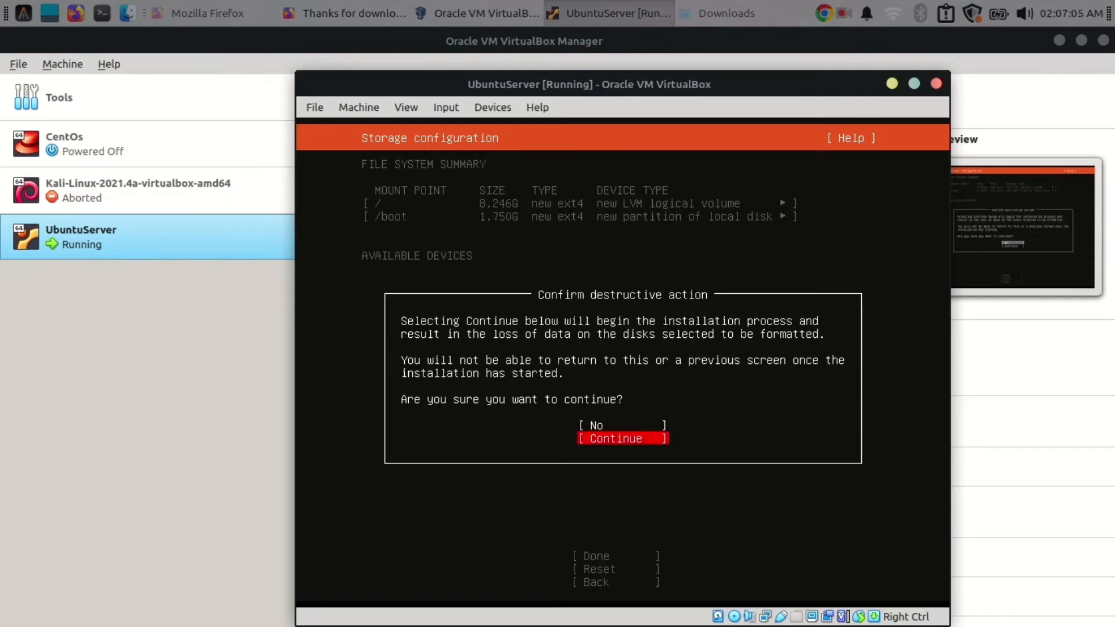
- Confirm wiping the disk, then enter a name and server name myserver in Profile setup
{"action": "key", "text": "Return"}
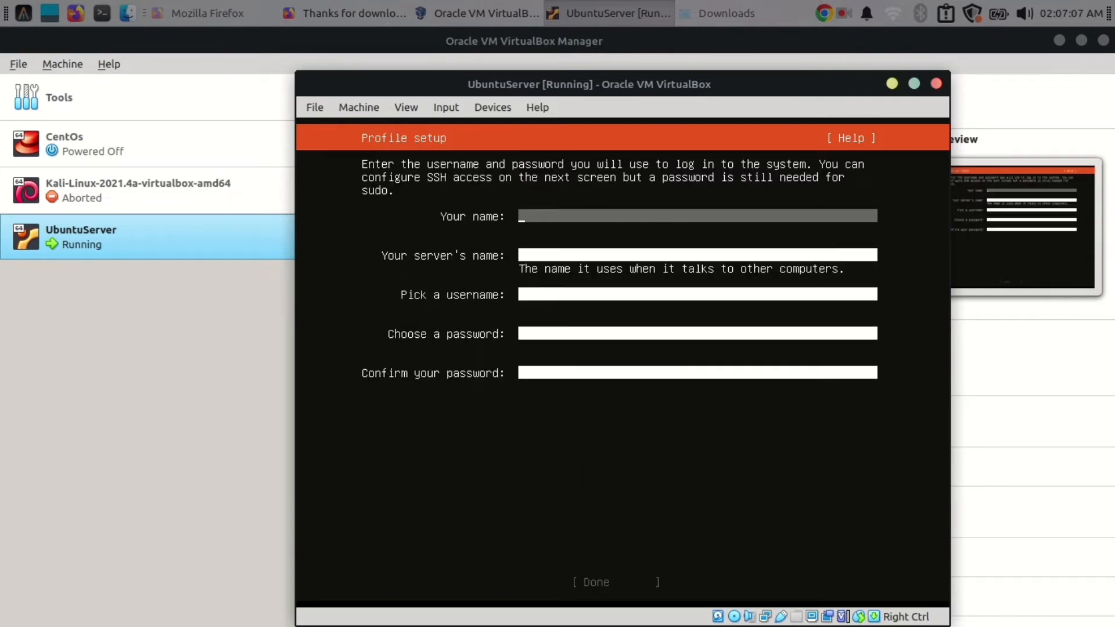
{"action": "type", "text": "Ubunru"}
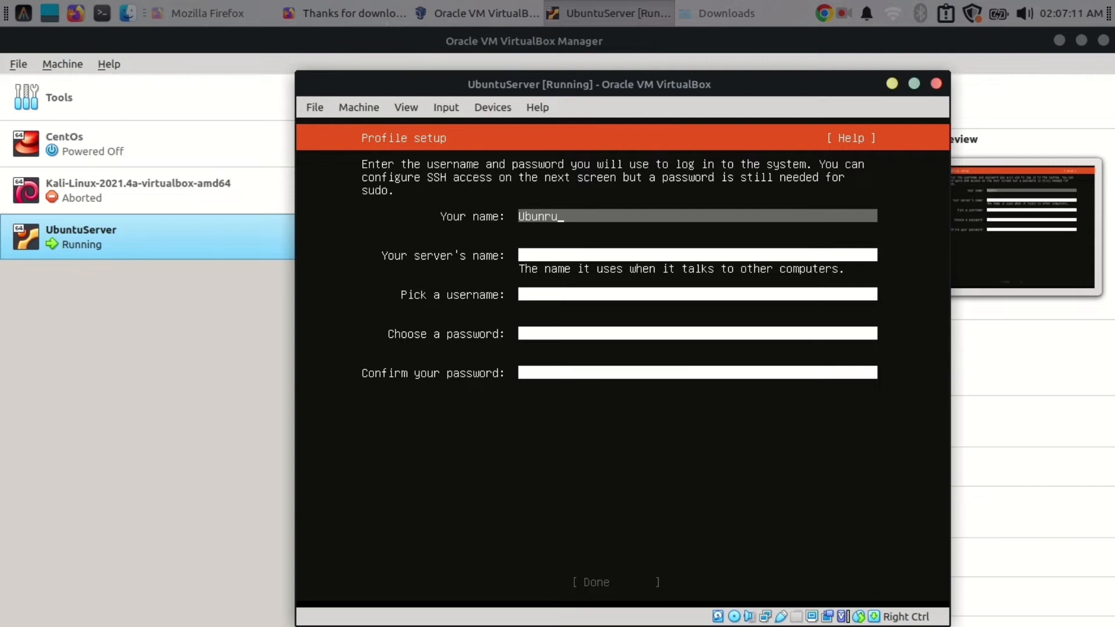
{"action": "key", "text": "BackSpace"}
{"action": "key", "text": "BackSpace"}
{"action": "type", "text": "tu"}
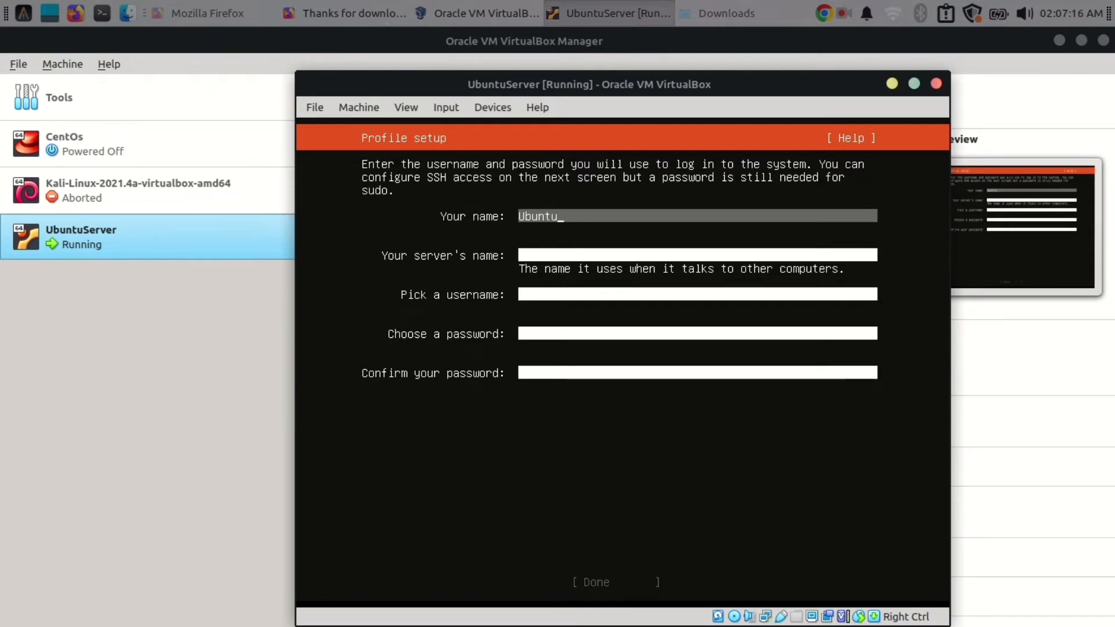
{"action": "key", "text": "Tab"}
{"action": "type", "text": "myserver"}
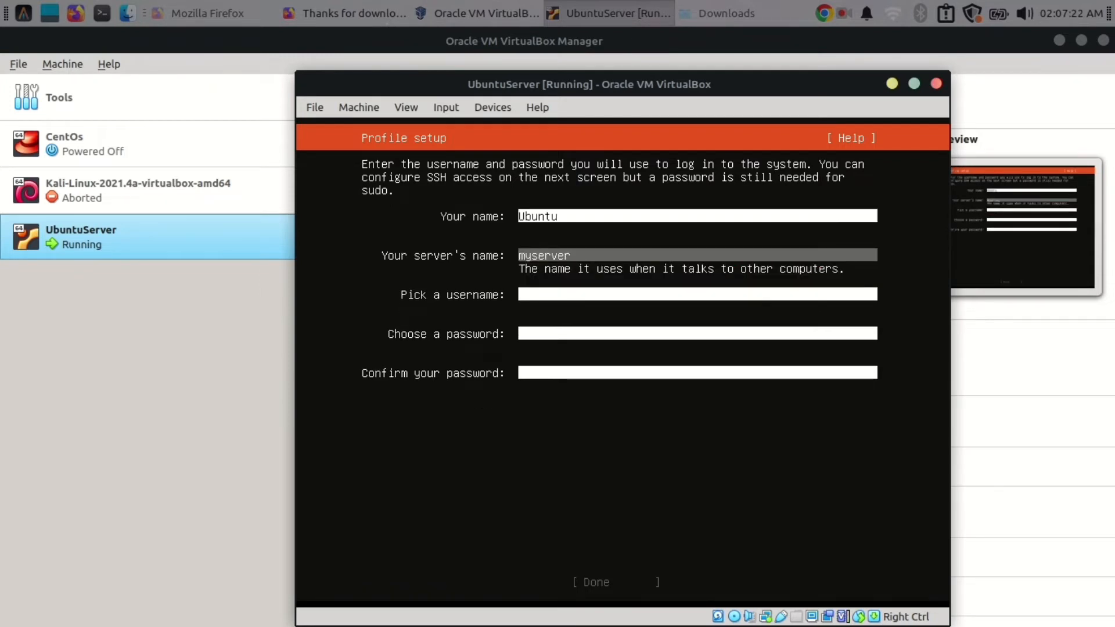
- Enter the username and password, confirm the password, and submit the profile
{"action": "key", "text": "Tab"}
{"action": "type", "text": "iam"}
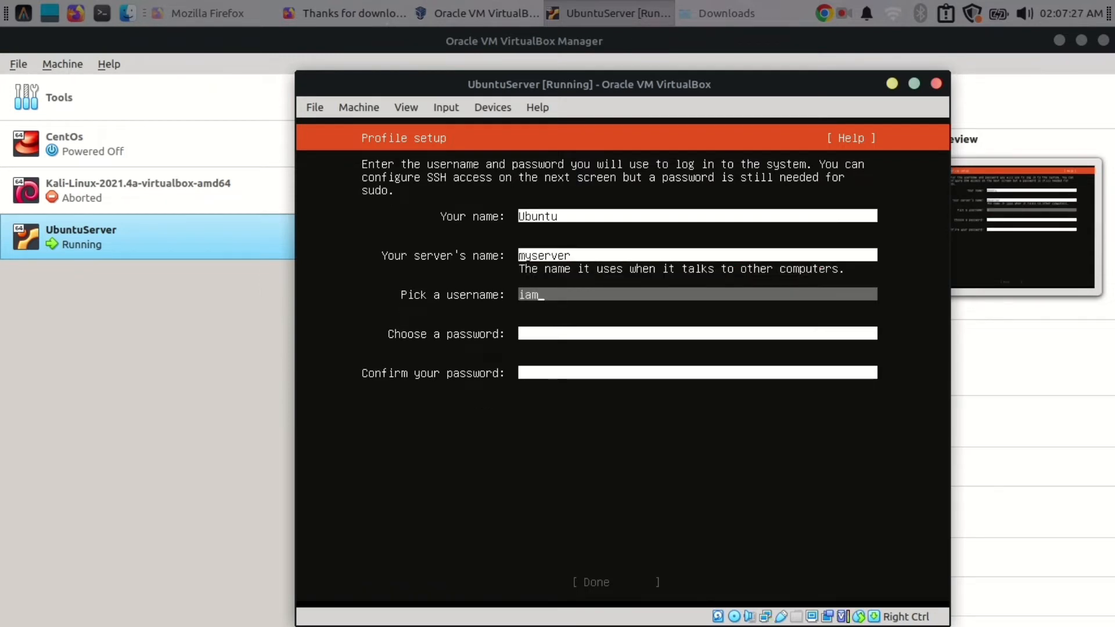
{"action": "type", "text": "ubuntu"}
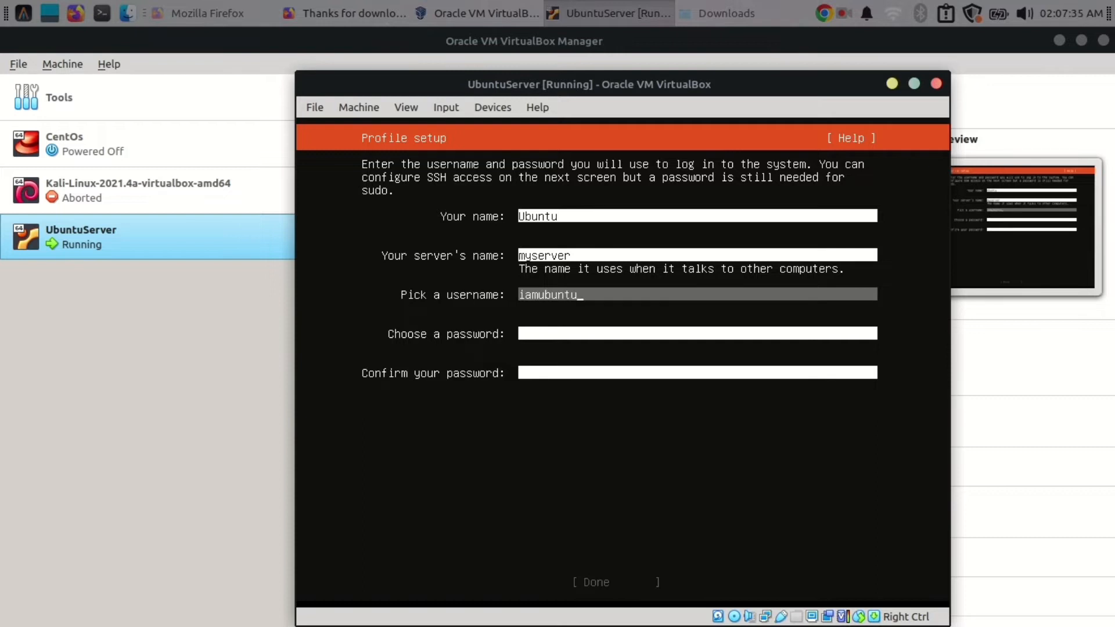
{"action": "key", "text": "Tab"}
{"action": "type", "text": "****"}
{"action": "key", "text": "BackSpace"}
{"action": "key", "text": "BackSpace"}
{"action": "key", "text": "BackSpace"}
{"action": "key", "text": "BackSpace"}
{"action": "type", "text": "***"}
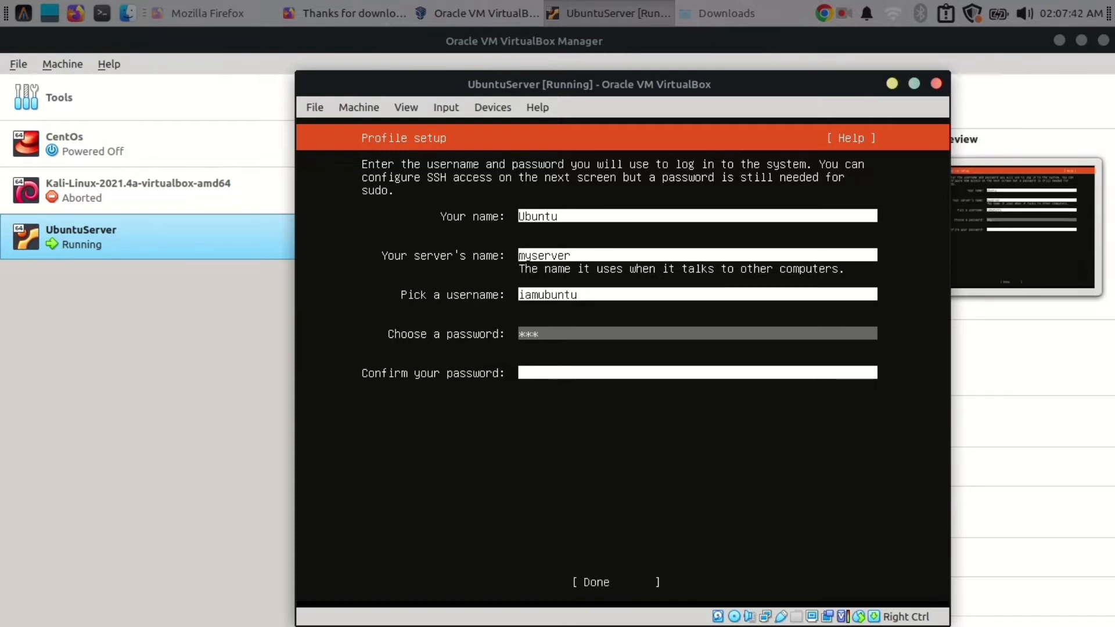
{"action": "key", "text": "Tab"}
{"action": "type", "text": "***"}
{"action": "key", "text": "Return"}
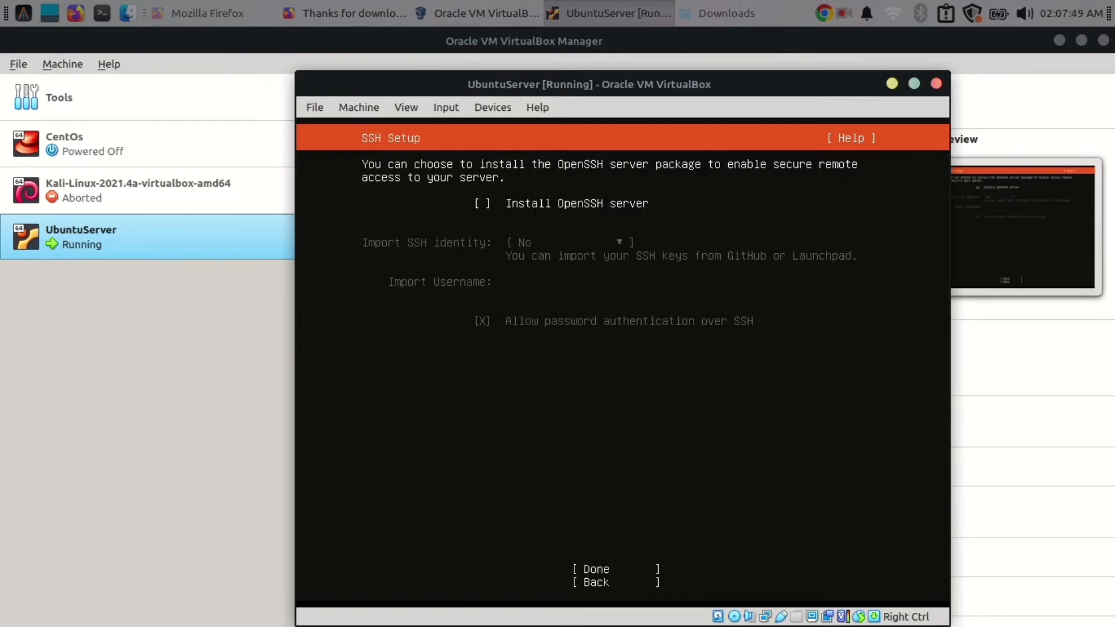
- Enable OpenSSH server installation, skip the featured server snaps, and begin installing
{"action": "key", "text": "Tab"}
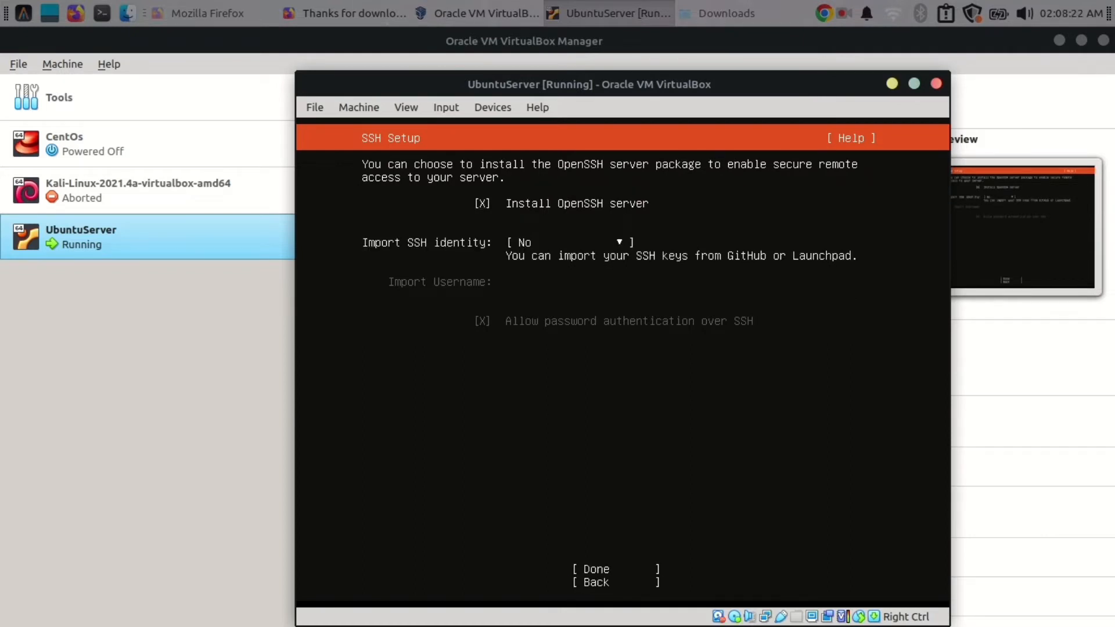
{"action": "key", "text": "Tab"}
{"action": "key", "text": "Tab"}
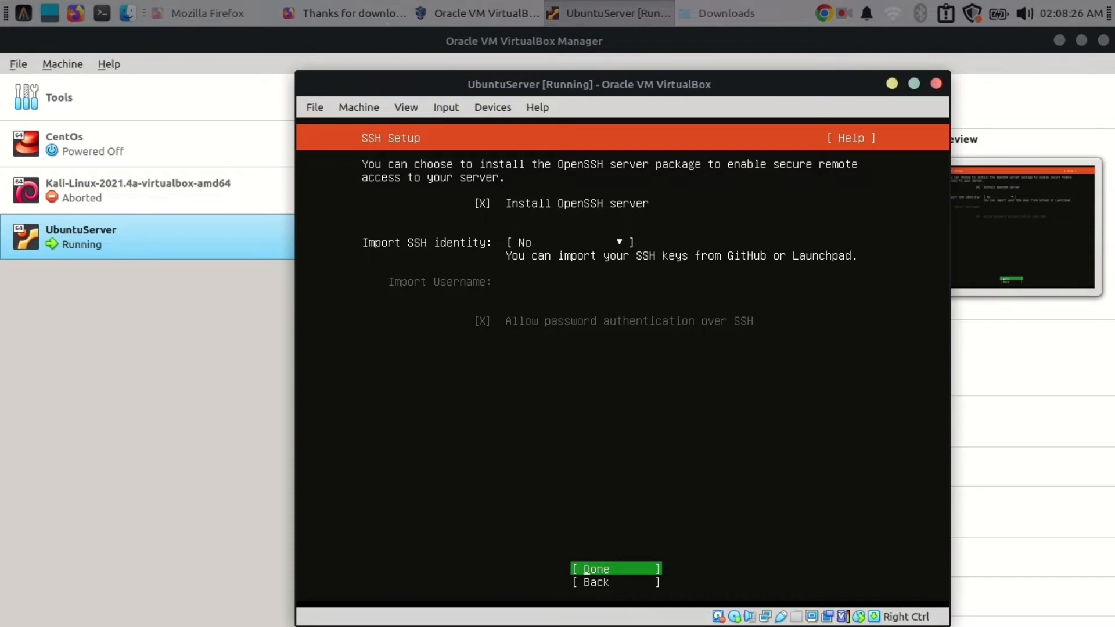
{"action": "key", "text": "Return"}
{"action": "key", "text": "Tab"}
{"action": "key", "text": "Tab"}
{"action": "key", "text": "Tab"}
{"action": "key", "text": "Tab"}
{"action": "key", "text": "Tab"}
{"action": "key", "text": "Tab"}
{"action": "key", "text": "Tab"}
{"action": "key", "text": "Tab"}
{"action": "key", "text": "Tab"}
{"action": "key", "text": "Tab"}
{"action": "key", "text": "Tab"}
{"action": "key", "text": "Tab"}
{"action": "key", "text": "Tab"}
{"action": "key", "text": "Tab"}
{"action": "key", "text": "Tab"}
{"action": "key", "text": "Tab"}
{"action": "key", "text": "Tab"}
{"action": "key", "text": "Tab"}
{"action": "key", "text": "Tab"}
{"action": "key", "text": "Tab"}
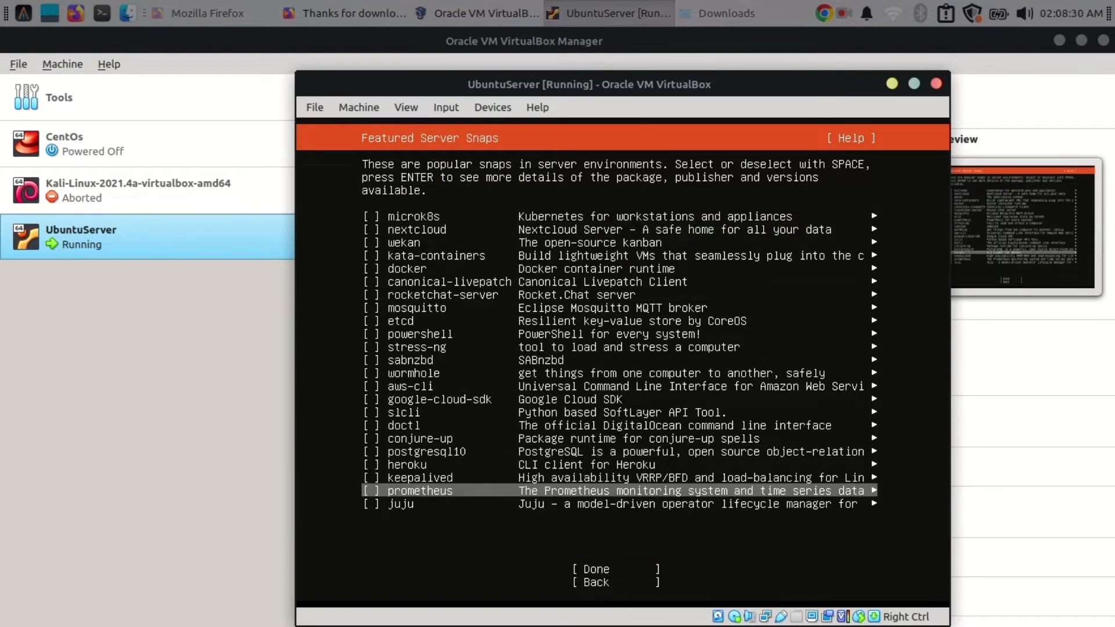
{"action": "key", "text": "Return"}
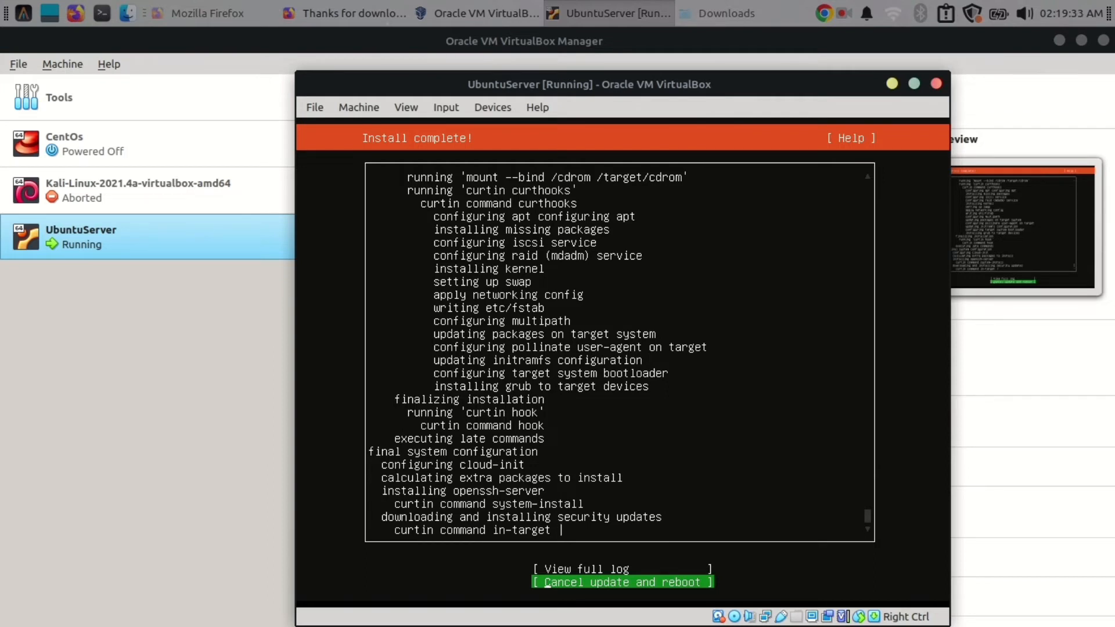
- Cancel the security update, reboot, and continue past the remove-installation-medium prompt
{"action": "key", "text": "Return"}
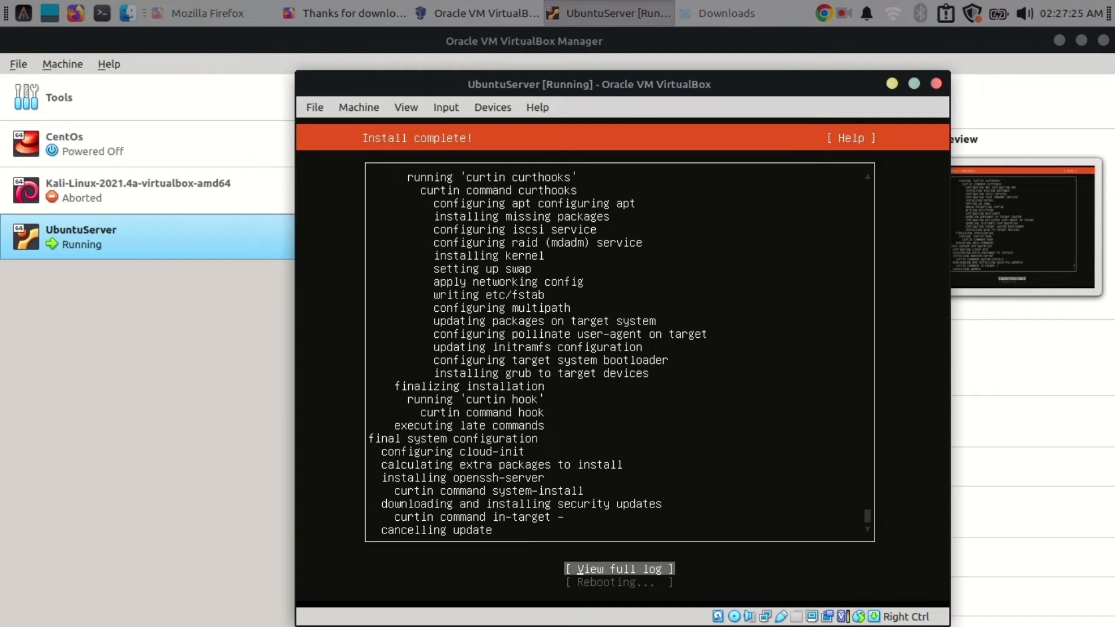
{"action": "left_click", "coordinate": [845, 13]}
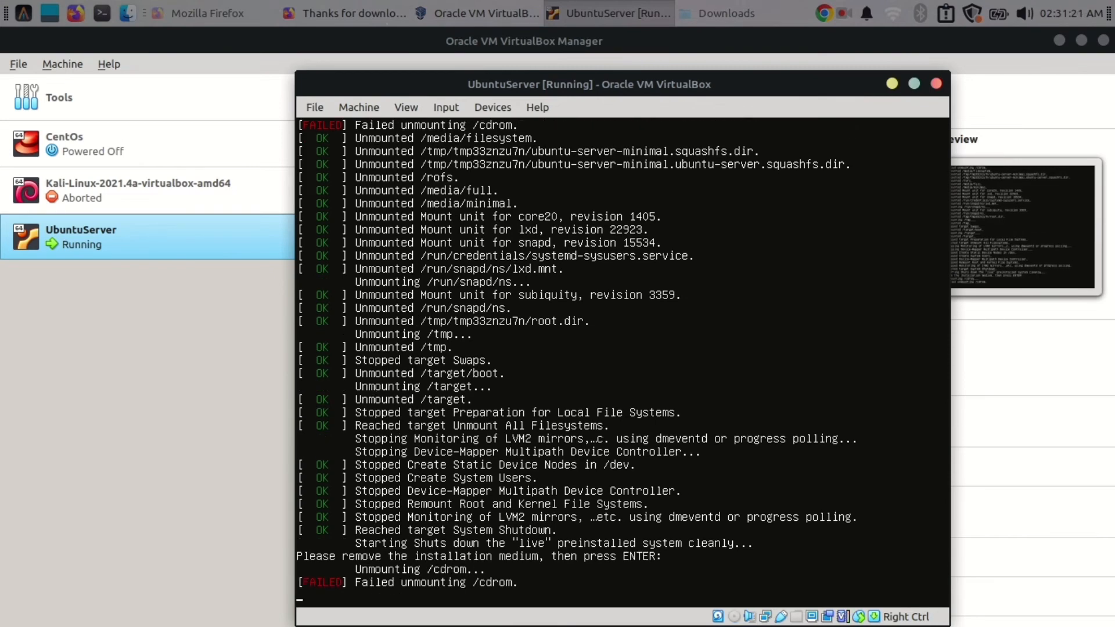
{"action": "key", "text": "Return"}
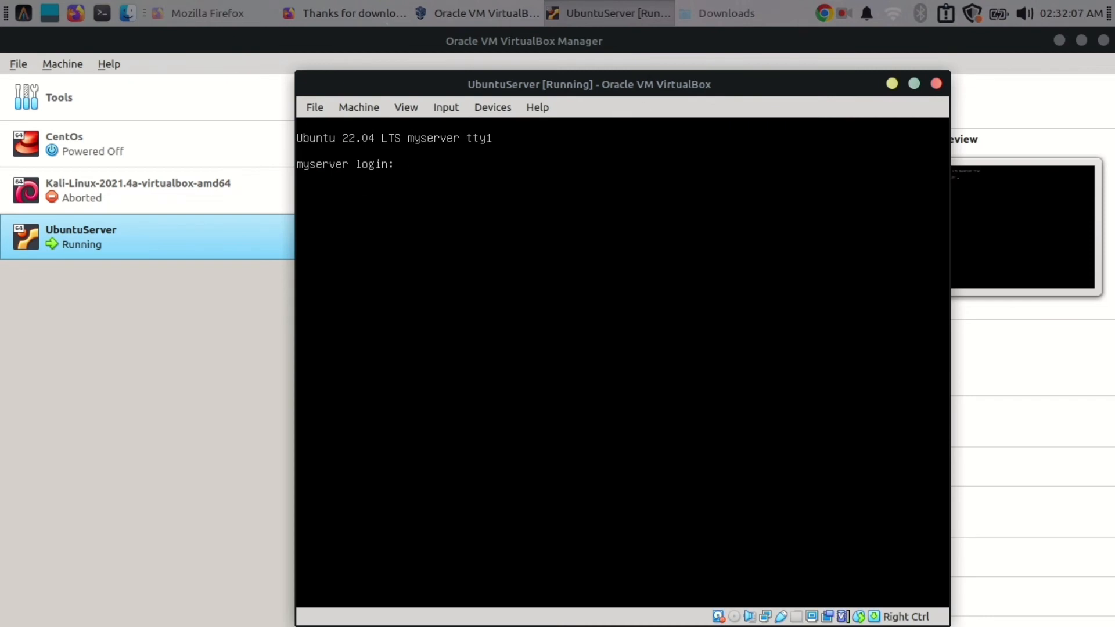
- Log in with the username and password, clear the console, and run hostnamectl
{"action": "key", "text": "Return"}
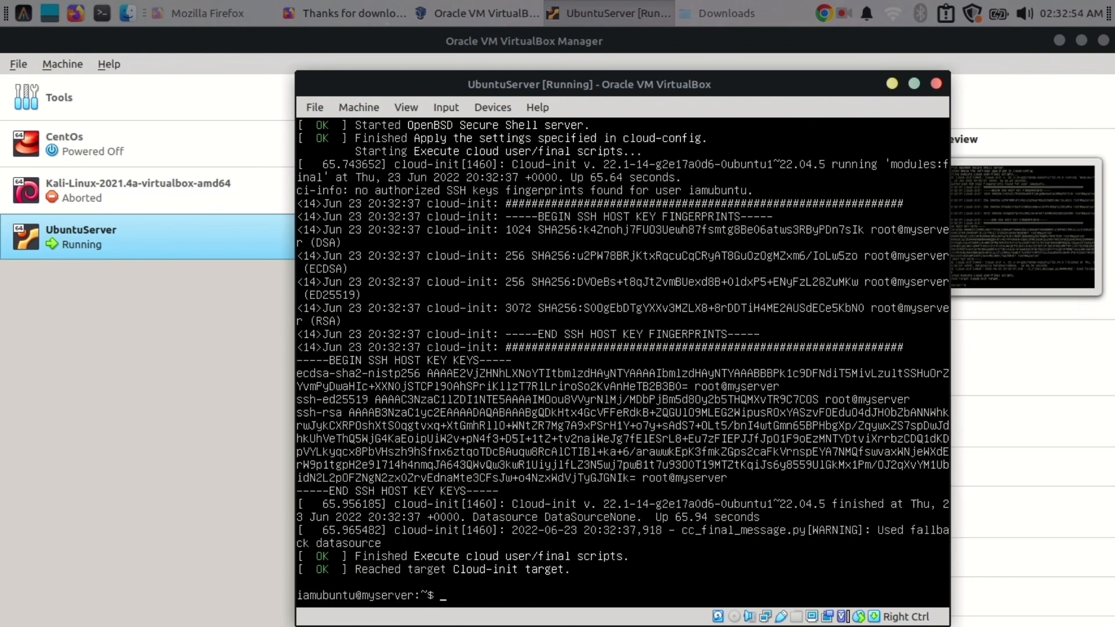
{"action": "key", "text": "Return"}
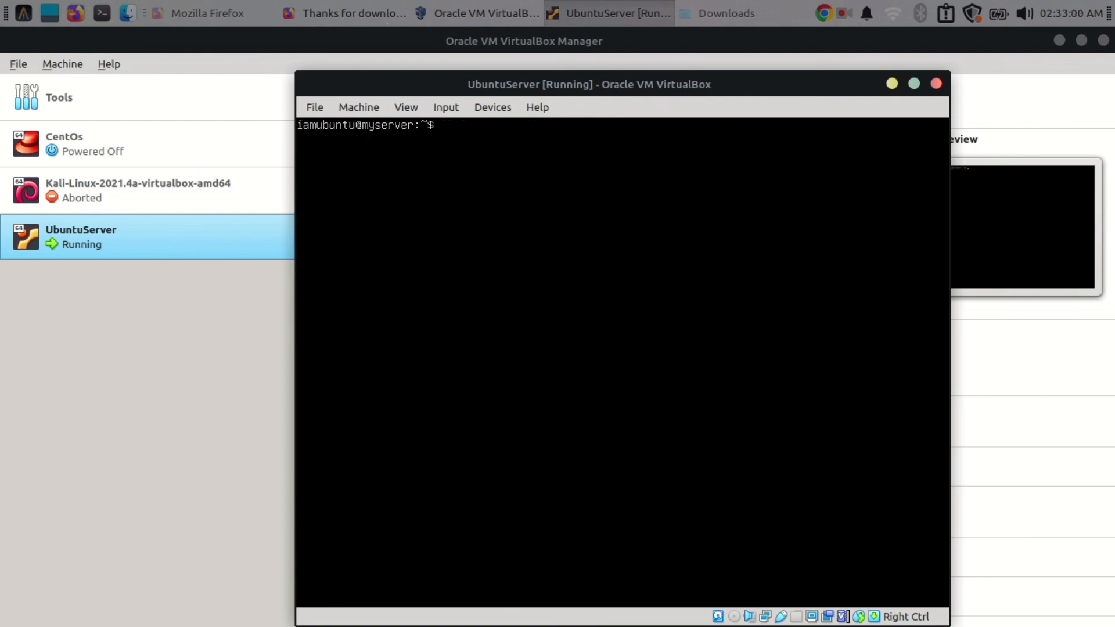
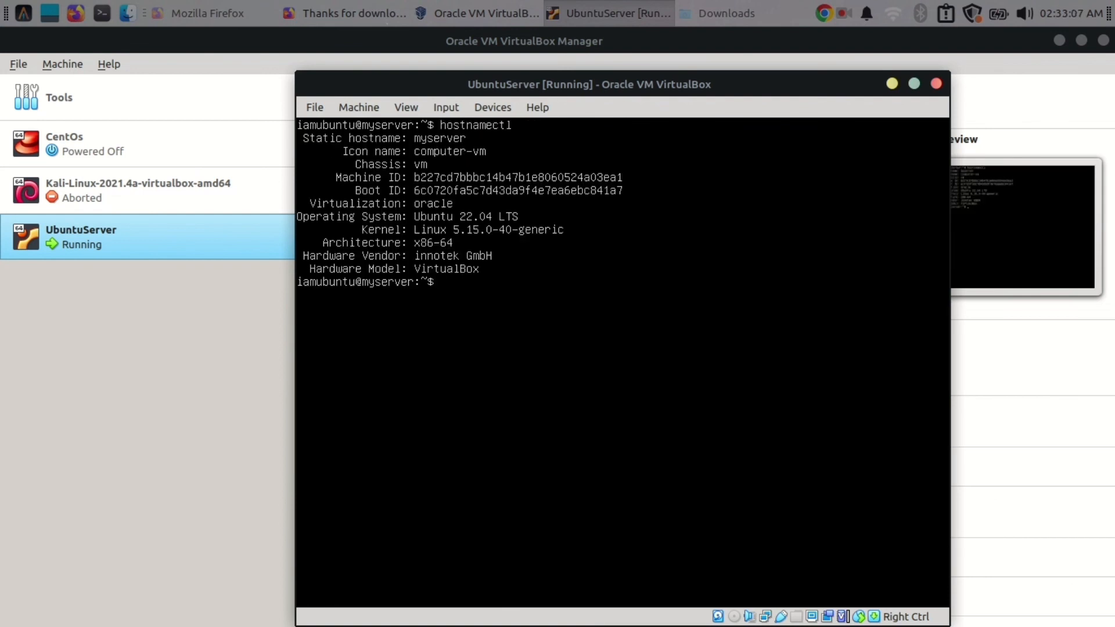